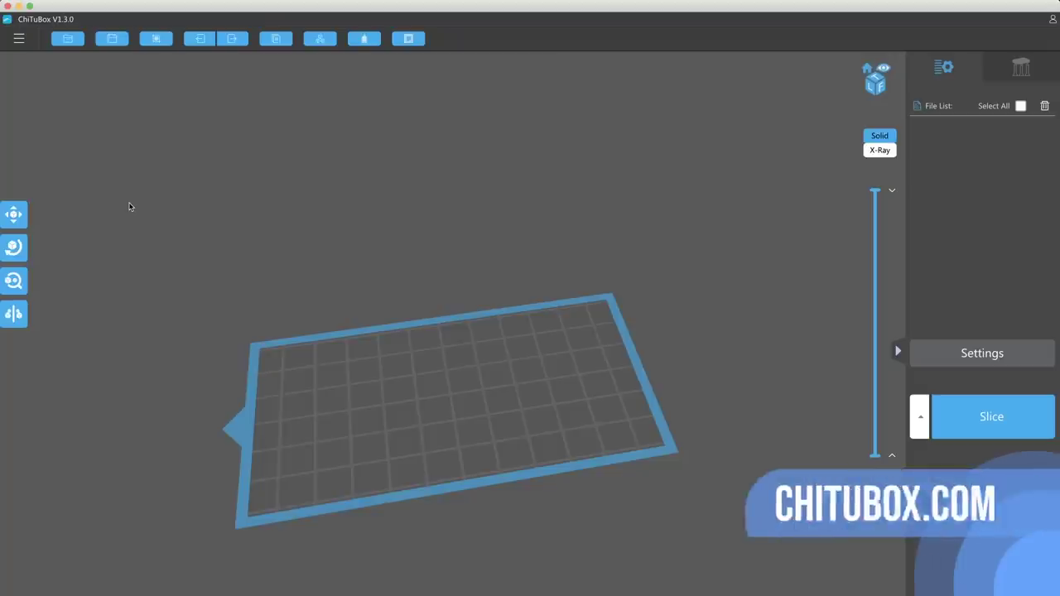
Import the five DEVILGUY STL files (abdomen, chest, head, left thigh and right holster thigh) from the Devil guy Parts to Print folder
left_click(10, 119)
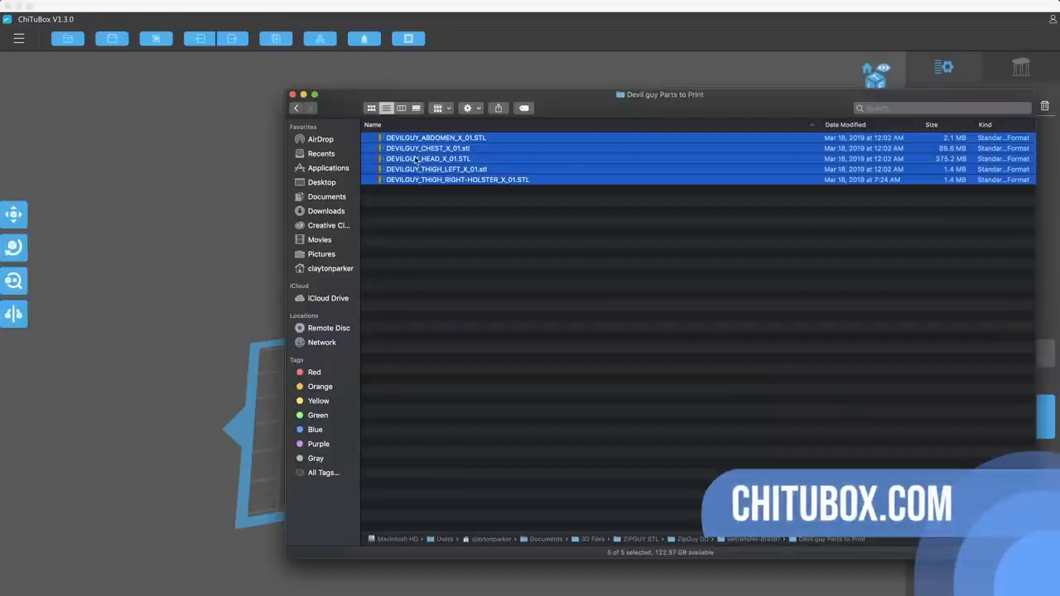
left_click_drag(619, 92, 561, 92)
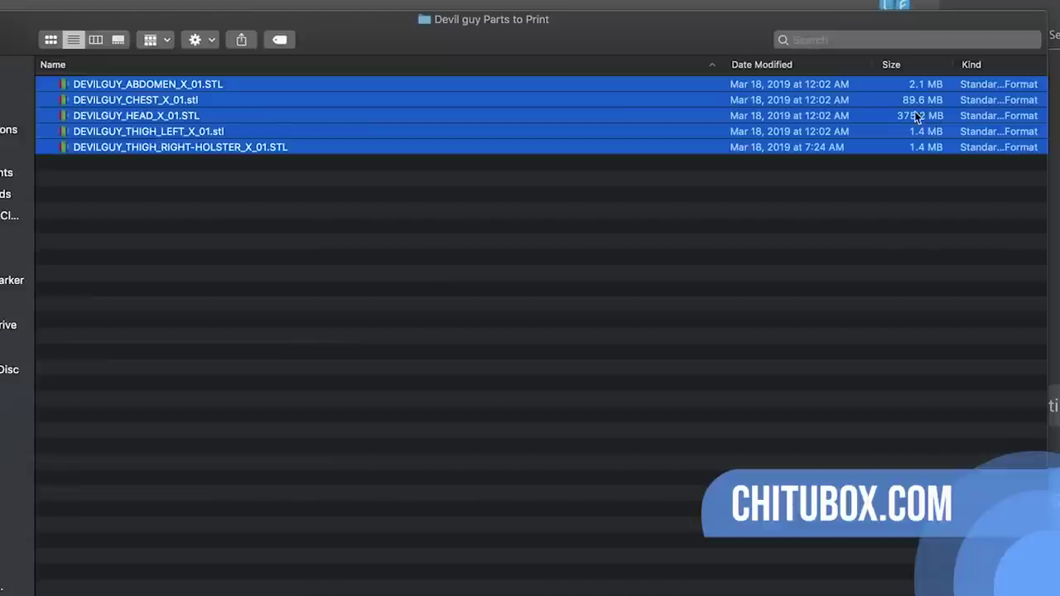
left_click_drag(913, 114, 0, 372)
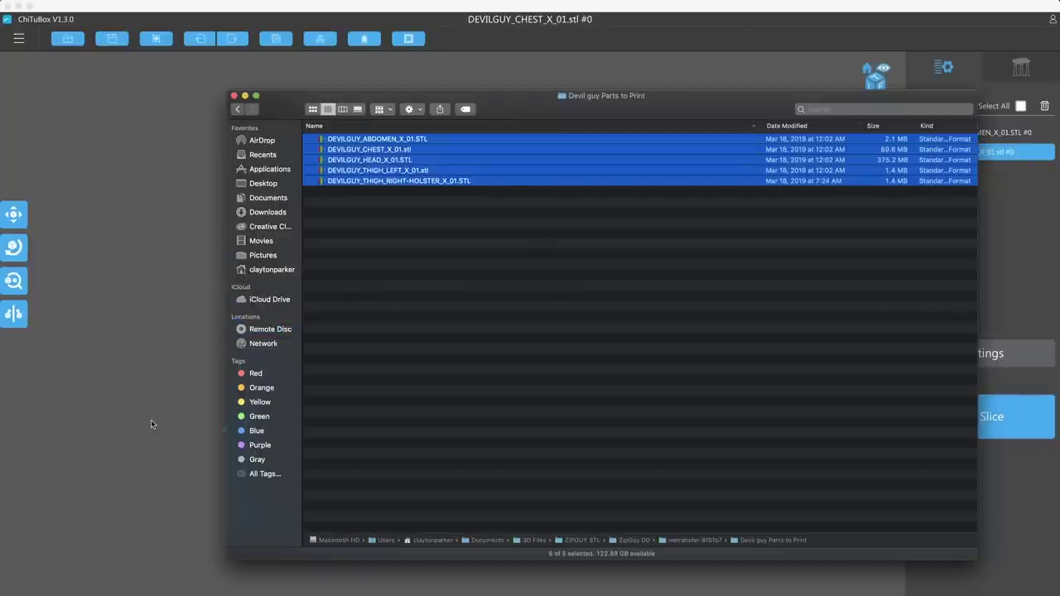
left_click(135, 479)
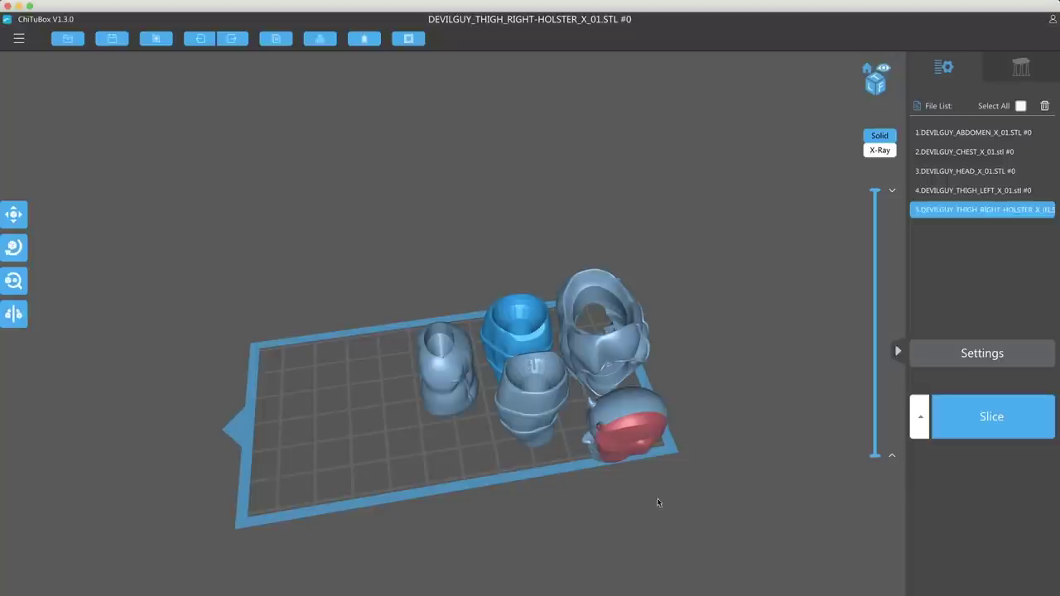
mouse_move(697, 518)
left_mouse_down()
mouse_move(669, 508)
mouse_move(691, 508)
left_mouse_up()
scroll(720, 510, "up", 5)
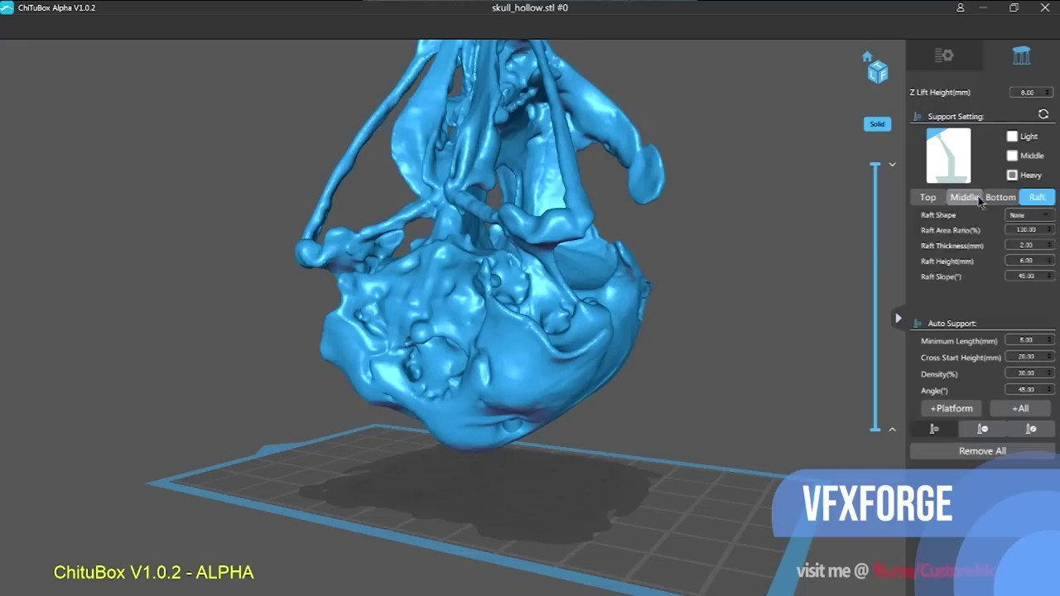
Generate heavy supports on all of the skull_hollow model with a 3.00 mm top connection length and 40% density
left_click(927, 197)
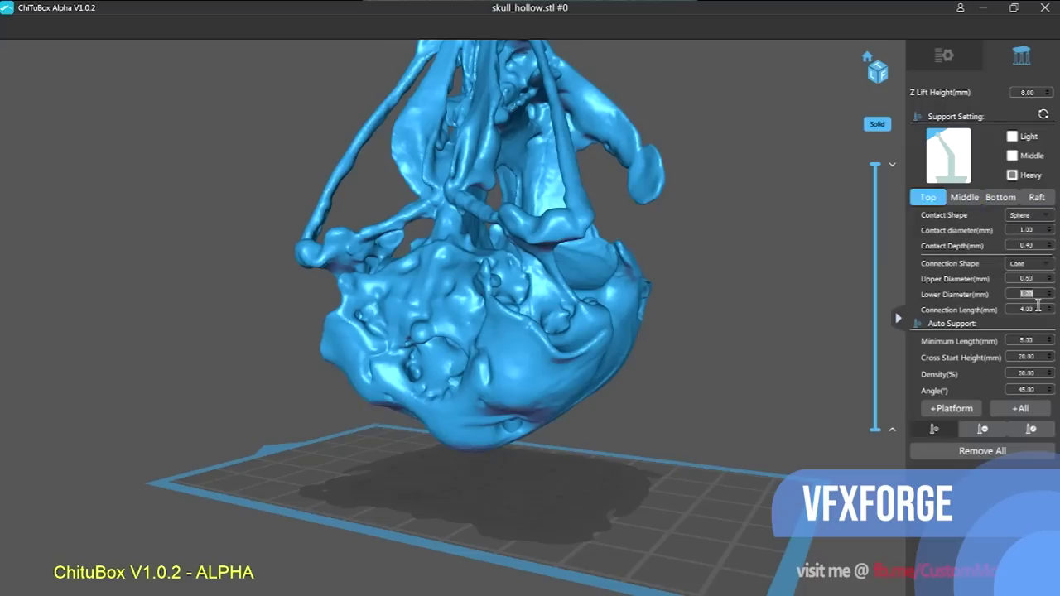
left_click(1020, 408)
scroll(701, 298, "up", 5)
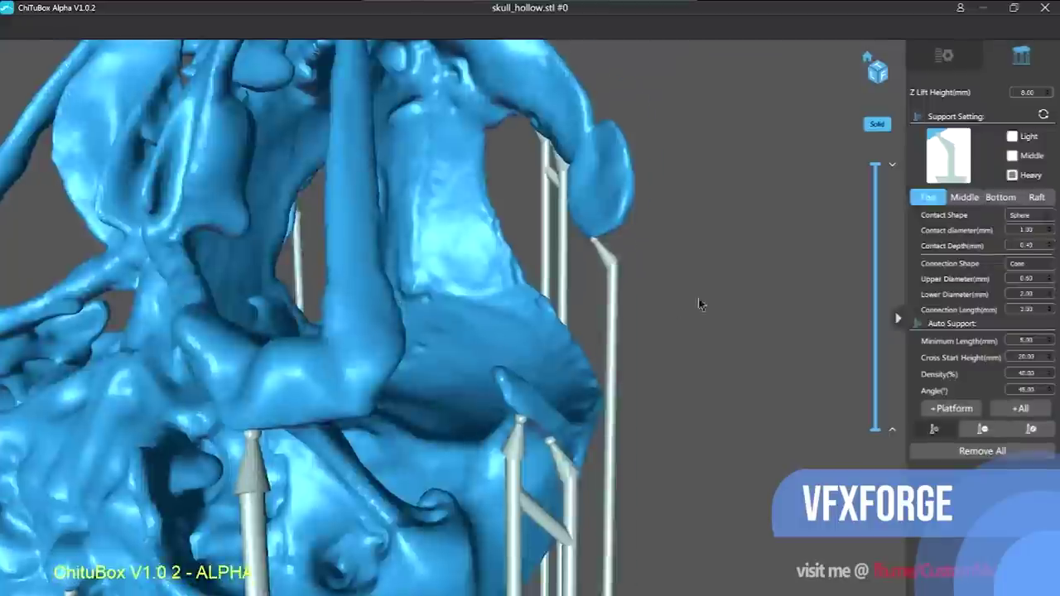
left_click_drag(701, 250, 654, 307)
scroll(653, 307, "up", 4)
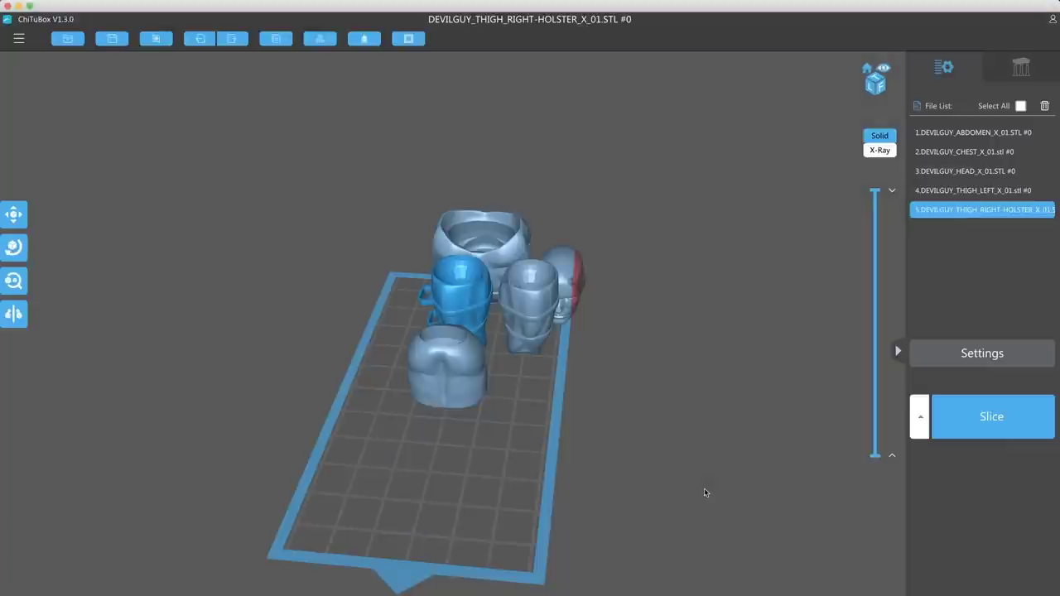
Move the abdomen and the right holster thigh away from the crowded parts toward the plate's arrow end
left_click_drag(662, 494, 642, 489)
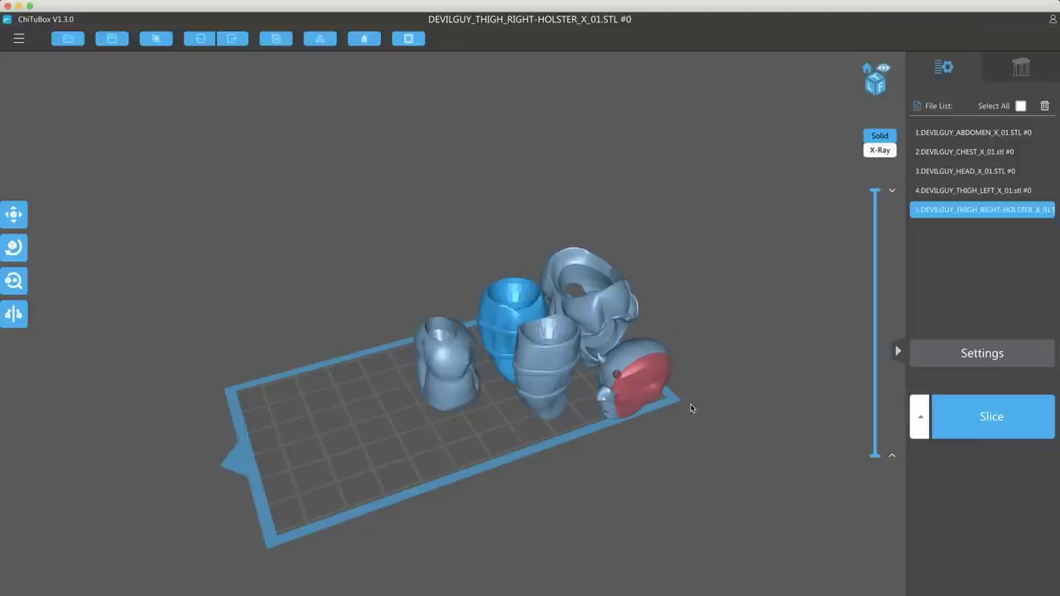
left_click_drag(692, 409, 676, 426)
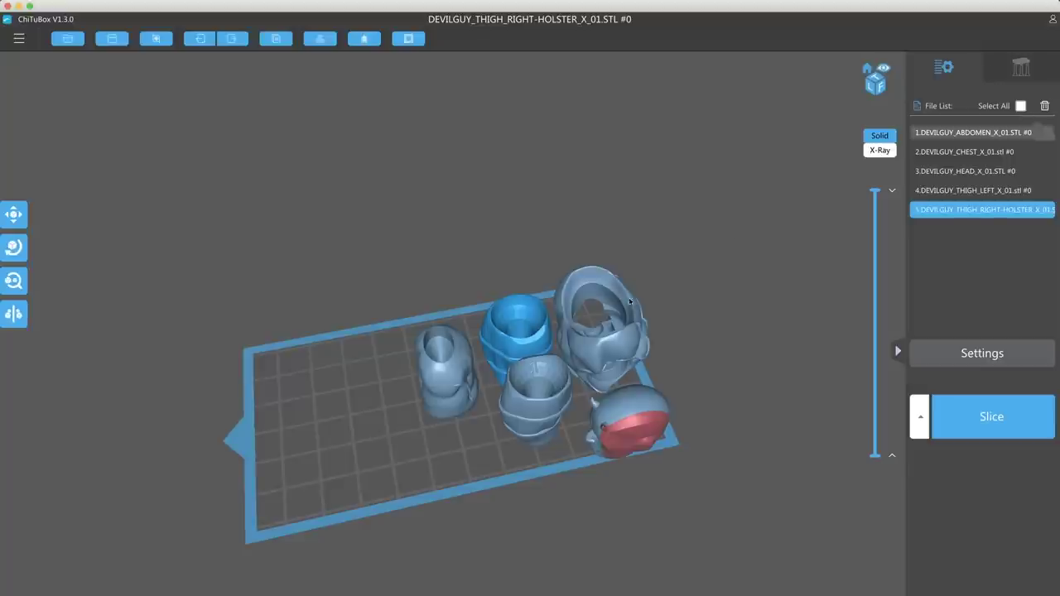
left_click_drag(439, 379, 326, 375)
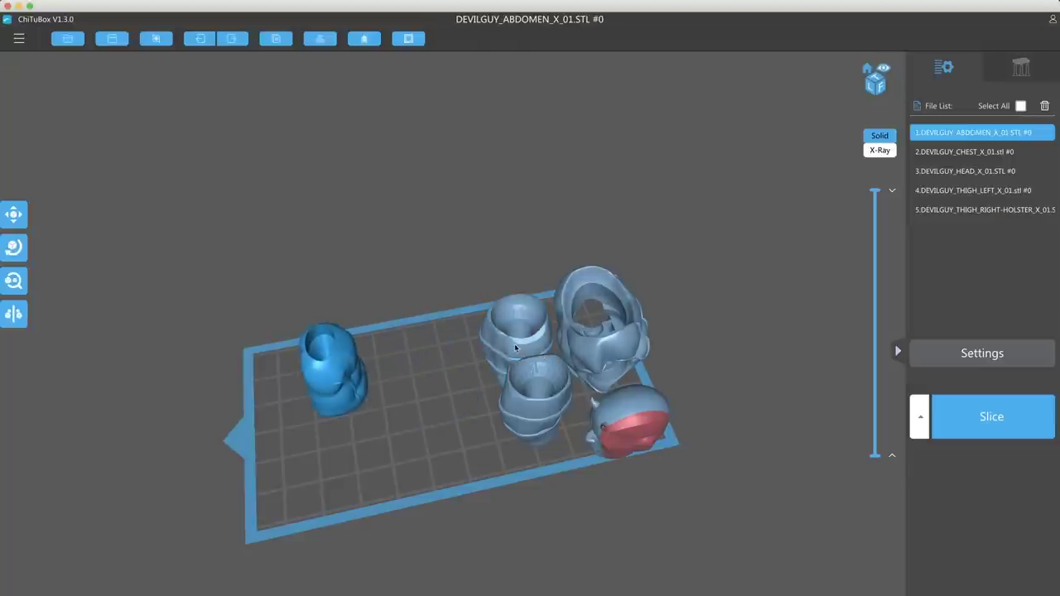
left_click_drag(514, 344, 436, 346)
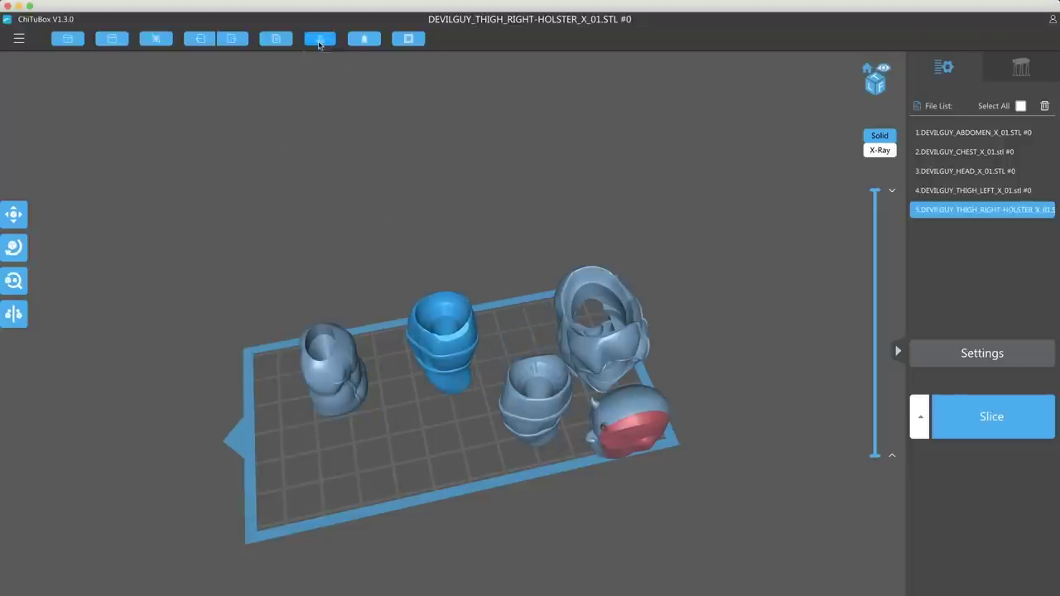
Auto-arrange the models with the Center layout, and shift the head, abdomen and left thigh into the free area of the plate
left_click(318, 38)
left_click(323, 78)
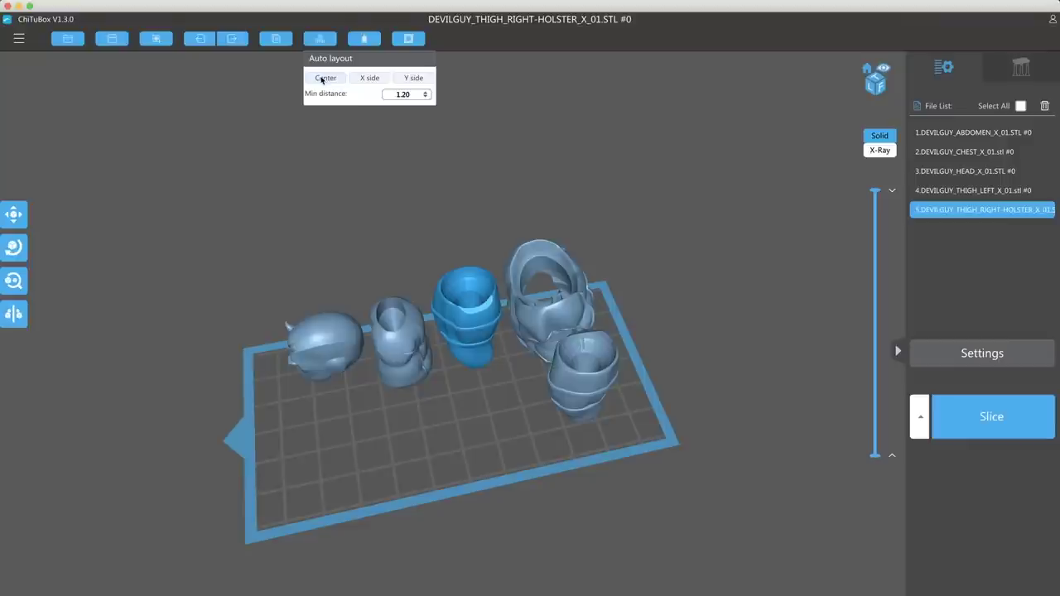
left_click(323, 356)
left_click_drag(323, 356, 317, 412)
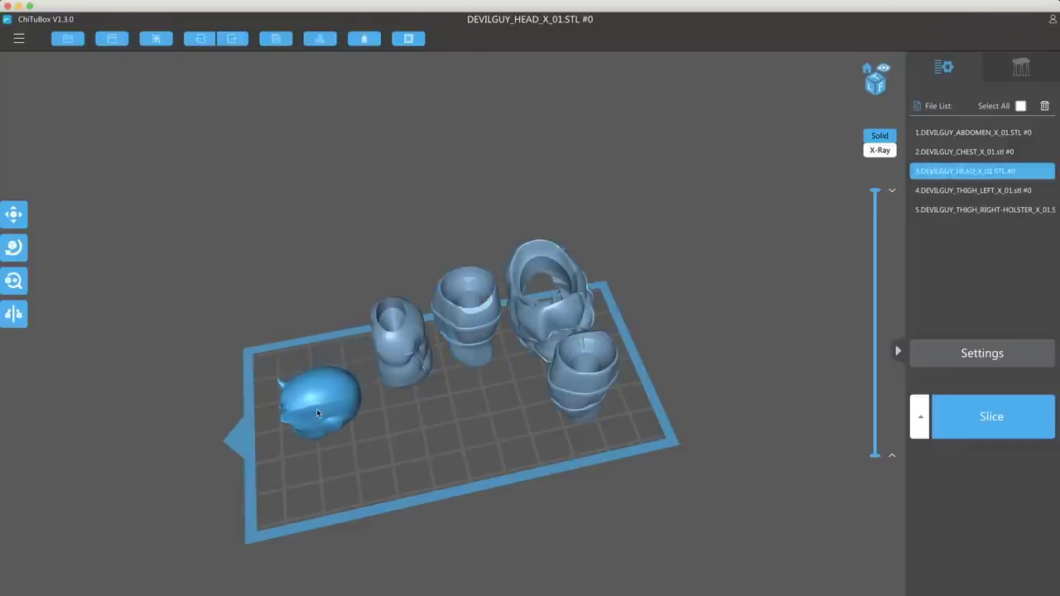
left_click(395, 360)
left_click_drag(395, 376, 398, 403)
left_click(570, 371)
left_click_drag(533, 372, 482, 368)
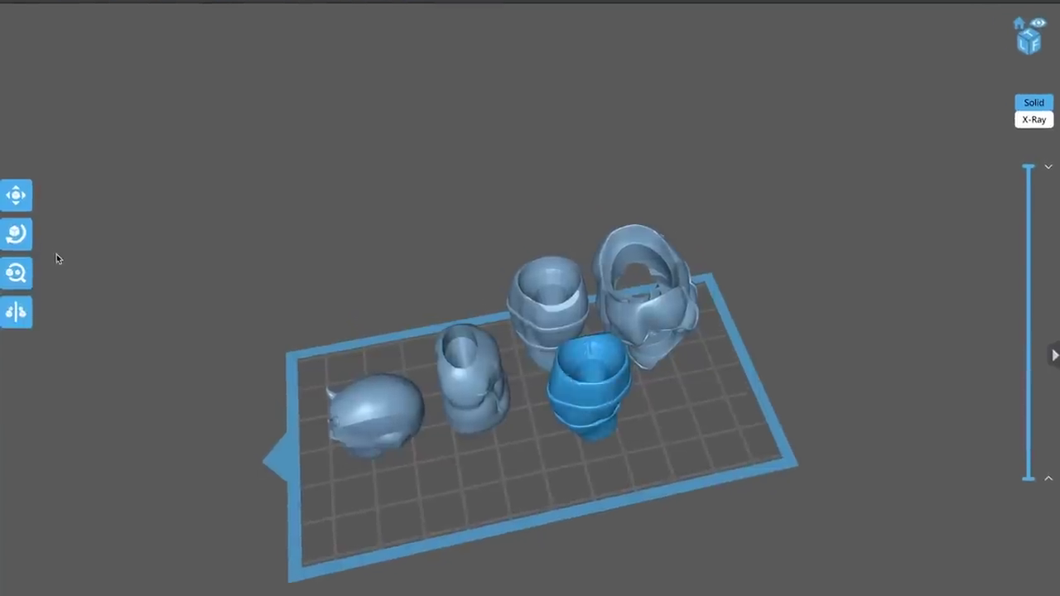
Rotate the head to -23° about the X axis with the rotation gizmo
left_click(373, 420)
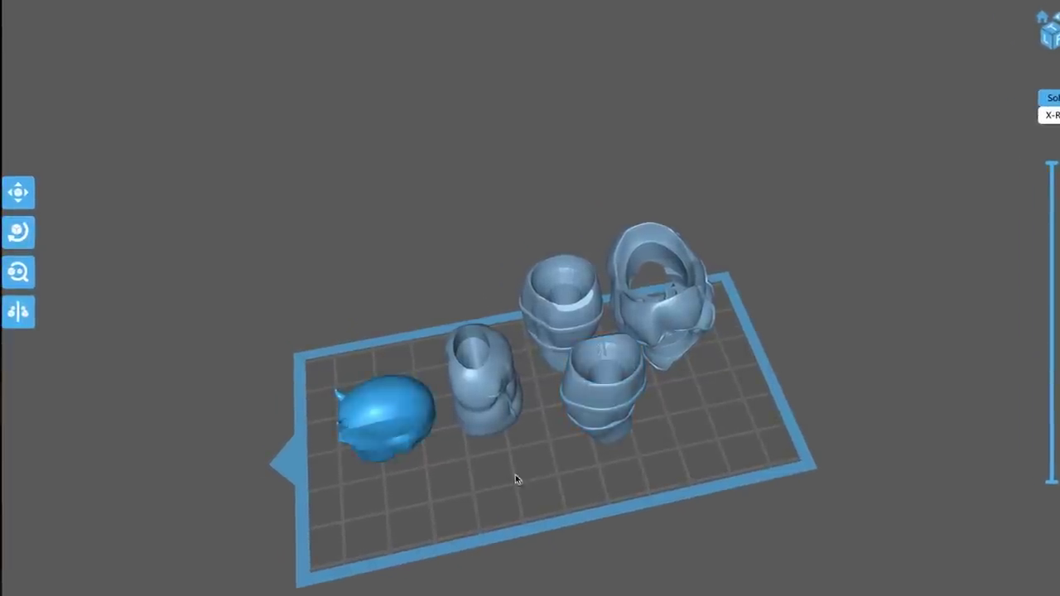
left_click_drag(516, 478, 537, 431)
left_click(20, 234)
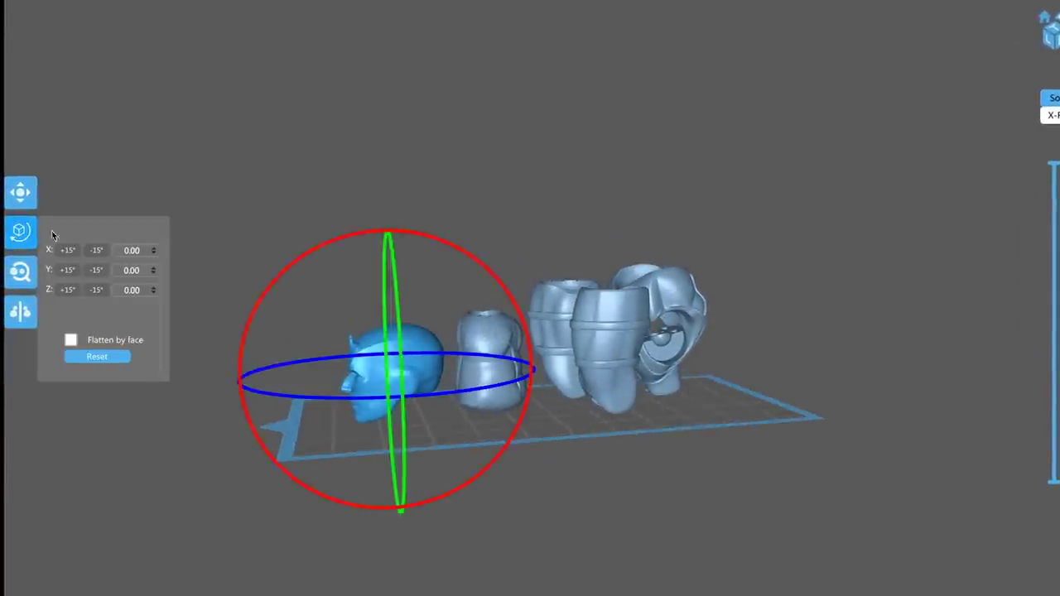
mouse_move(444, 243)
left_mouse_down()
mouse_move(425, 240)
mouse_move(435, 241)
left_mouse_up()
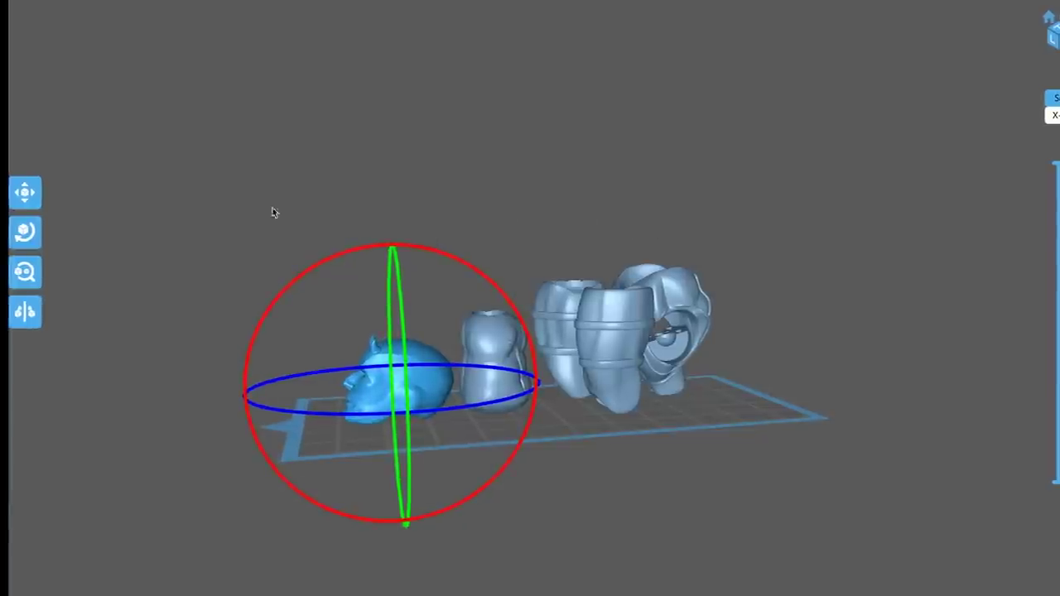
left_click(25, 232)
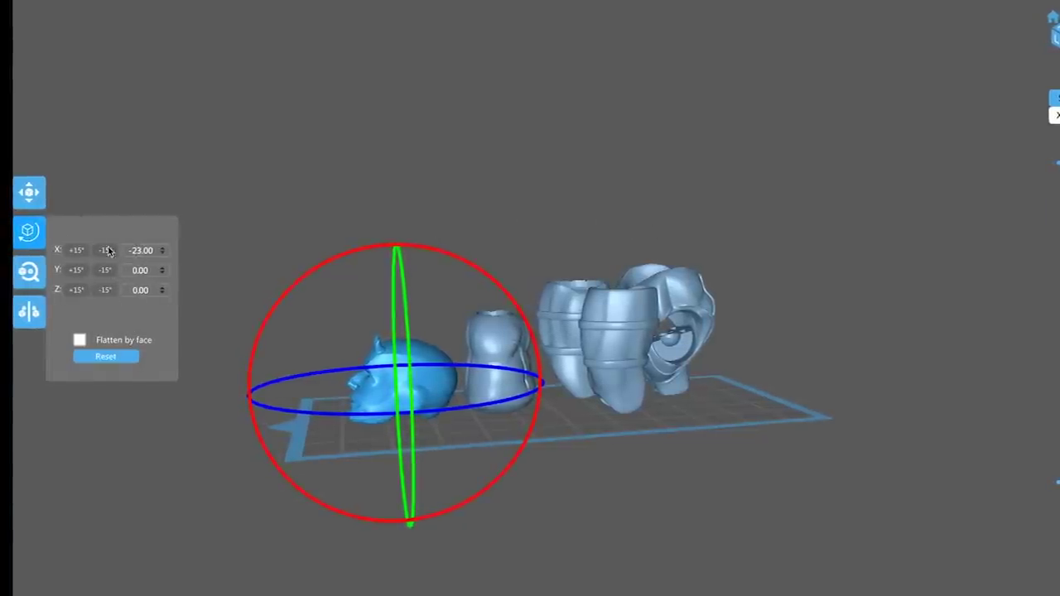
Review the scale and mirror options for the head
left_click(29, 275)
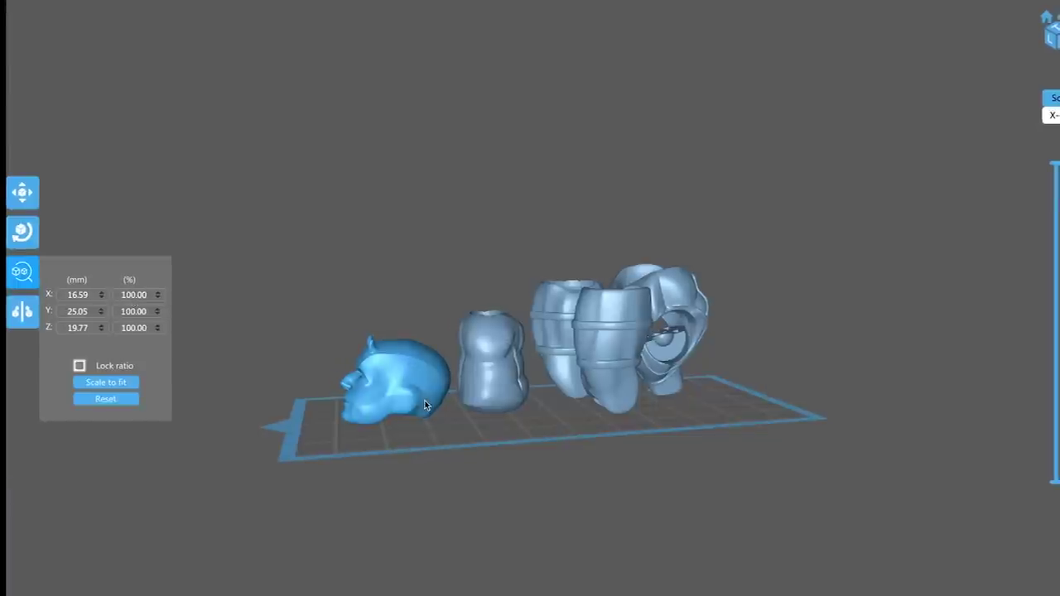
left_click(19, 313)
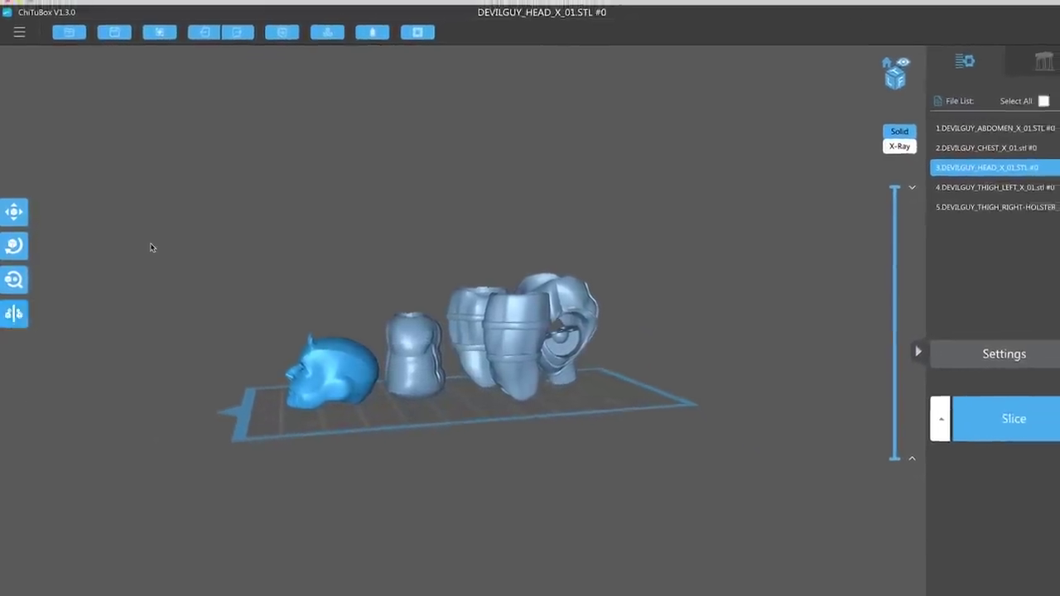
Nudge the right holster thigh and the left thigh slightly away from the chest
left_click_drag(197, 239, 226, 304)
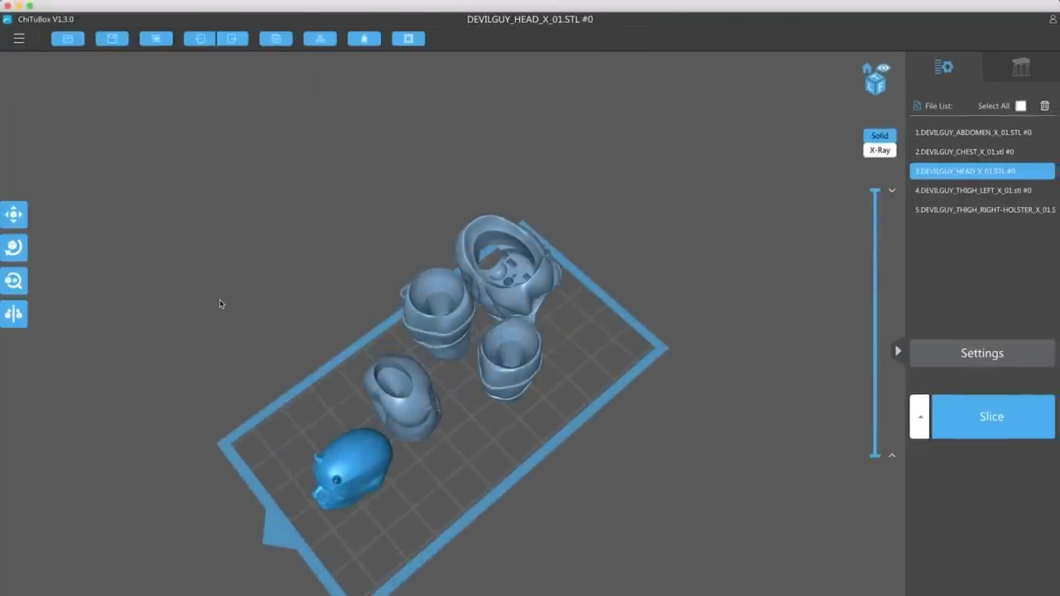
left_click(452, 342)
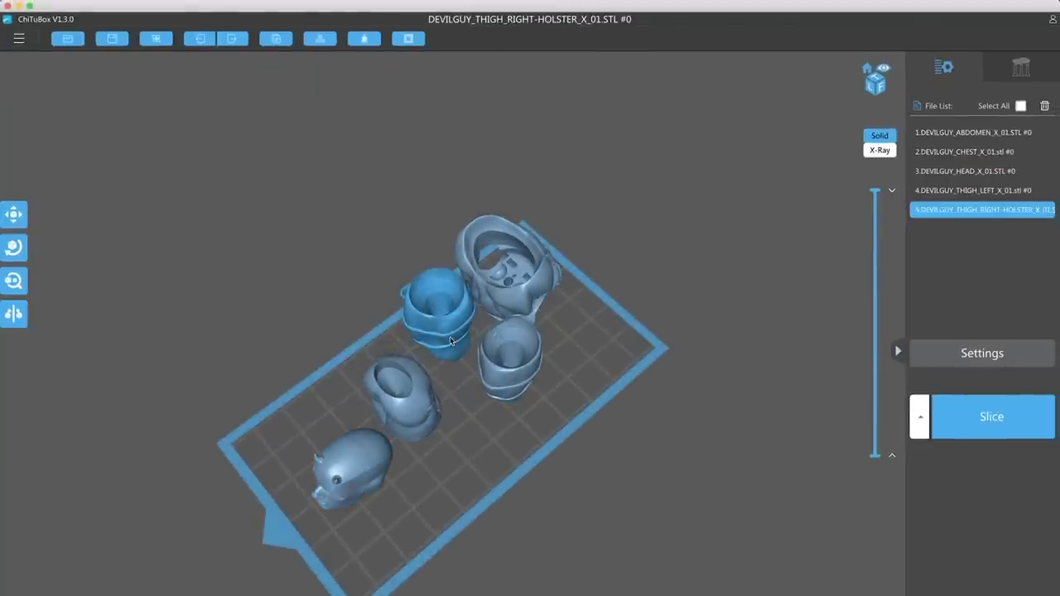
left_click(500, 373)
left_click_drag(500, 373, 486, 381)
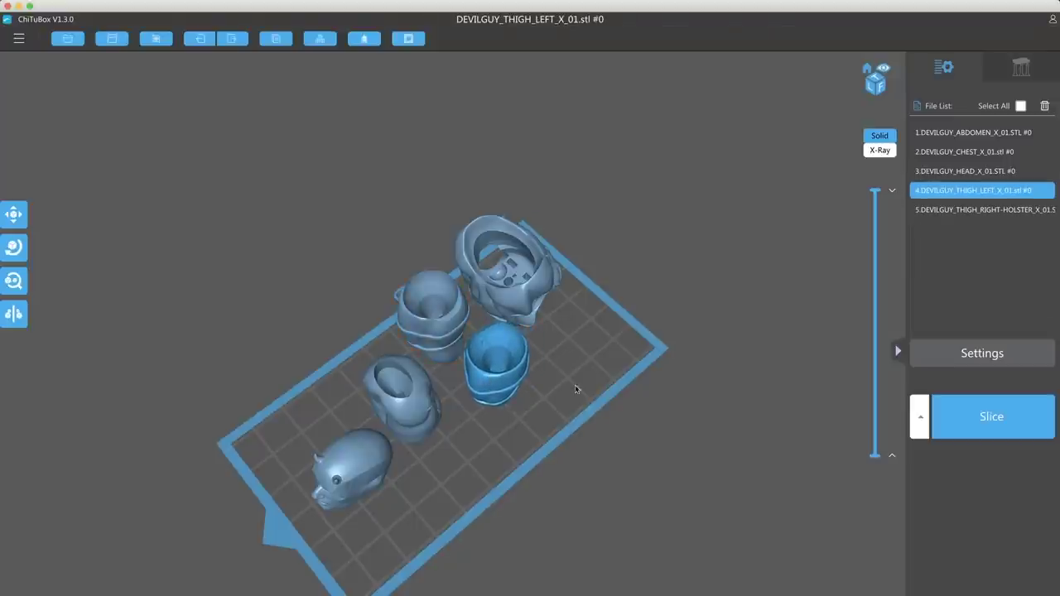
right_click_drag(660, 407, 530, 390)
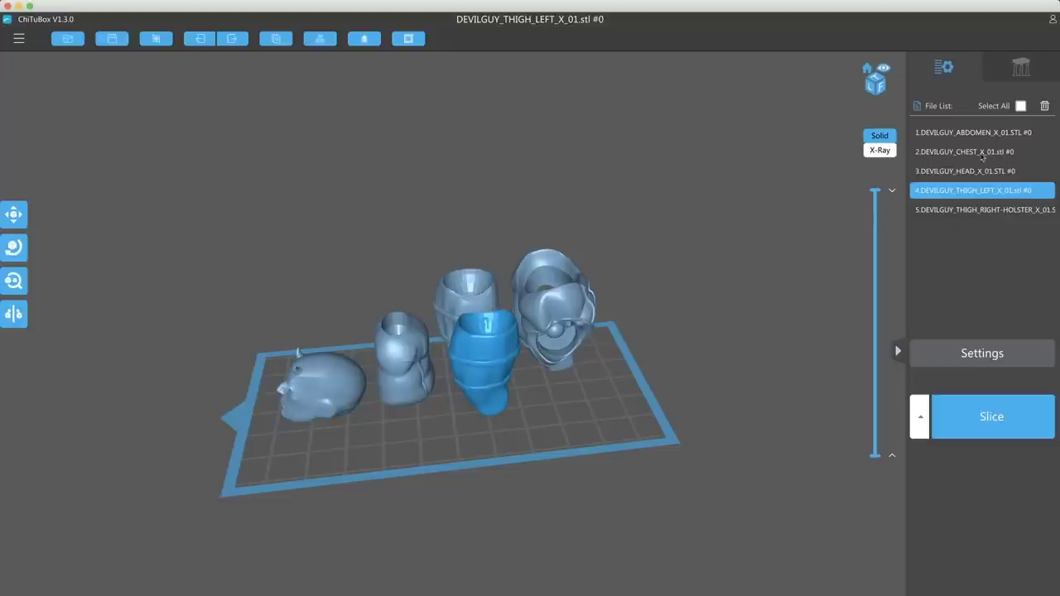
Toggle selection of all models in the file list, and single out the head, chest and abdomen in turn
left_click(1021, 106)
left_click(1021, 106)
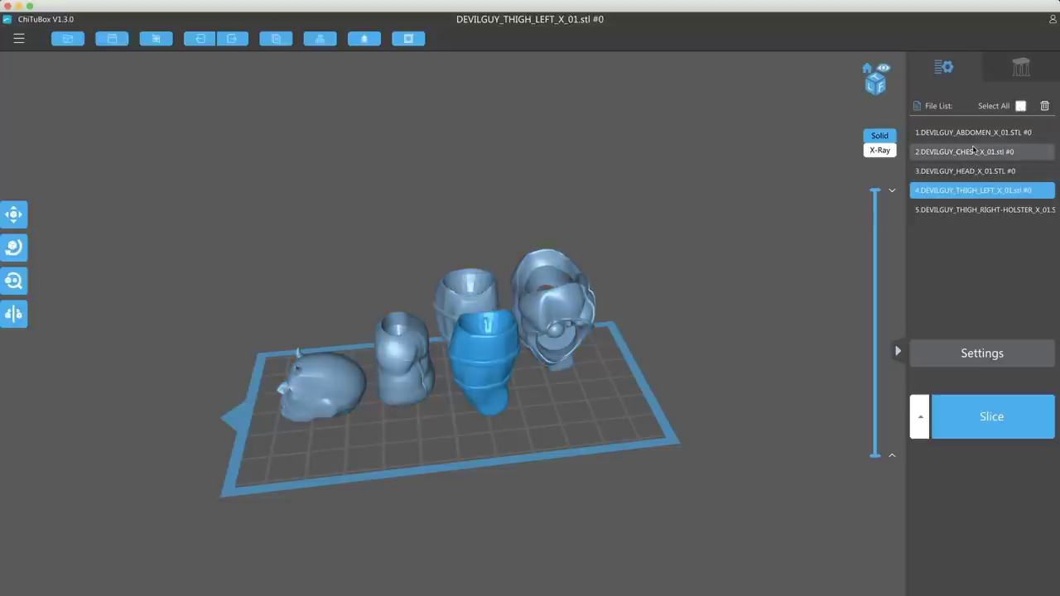
left_click(964, 171)
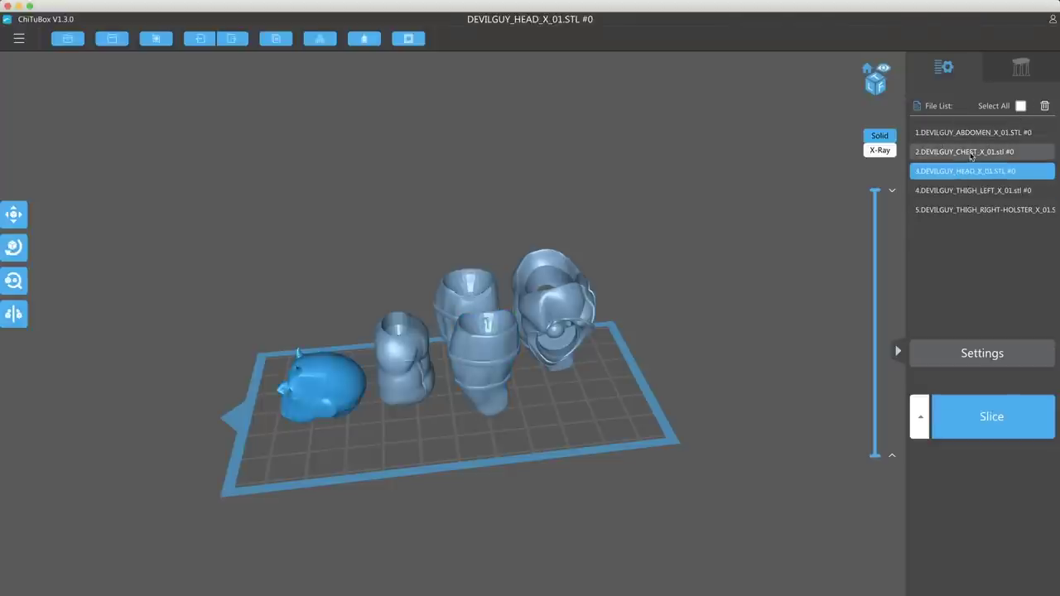
left_click(971, 153)
left_click(983, 134)
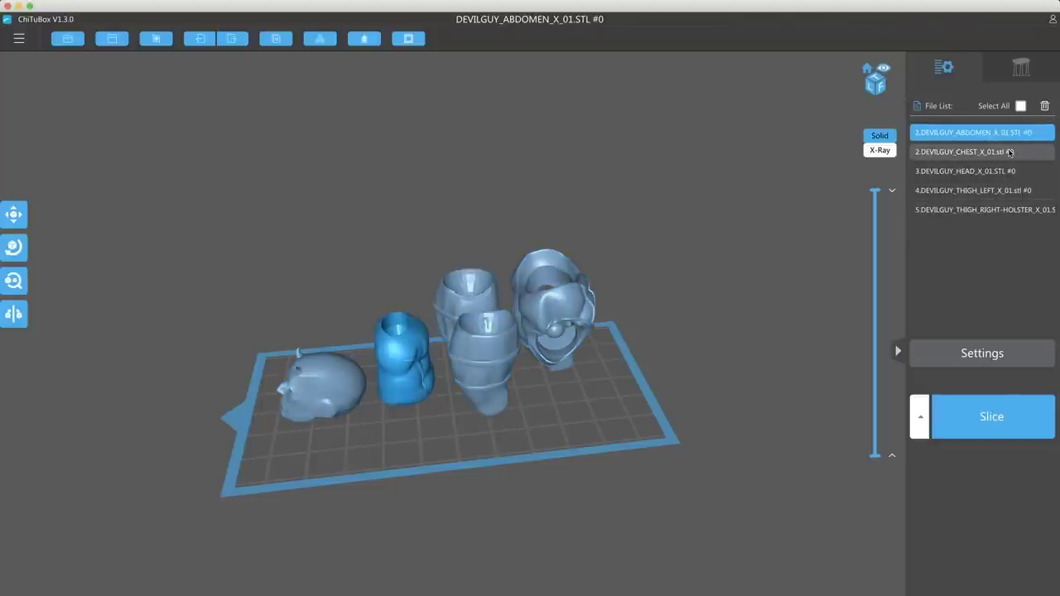
Delete the left thigh model from the file list
left_click(1000, 193)
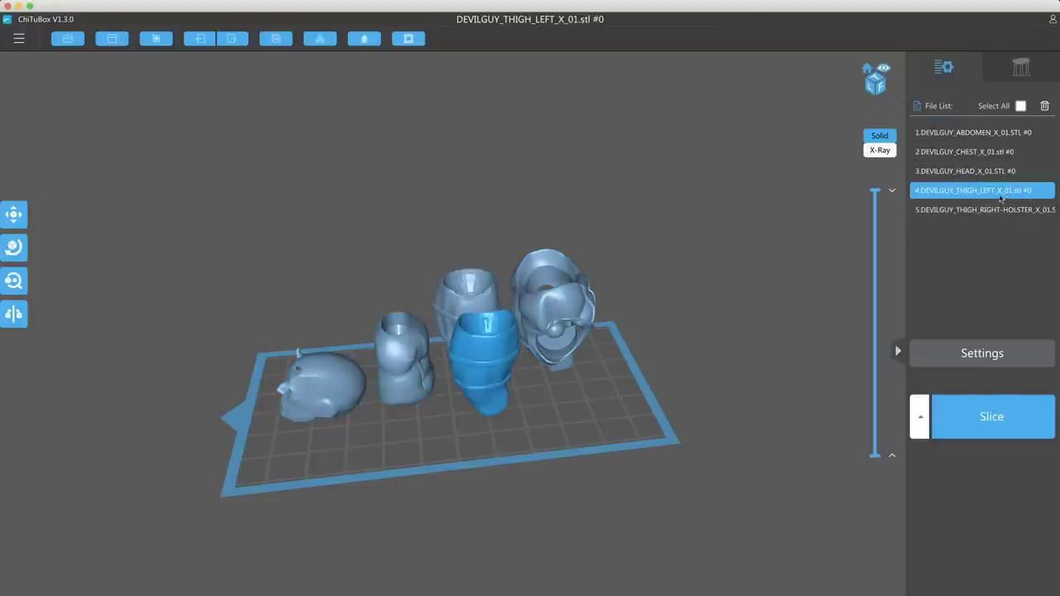
mouse_move(593, 439)
left_mouse_down()
mouse_move(622, 480)
mouse_move(653, 478)
mouse_move(607, 440)
left_mouse_up()
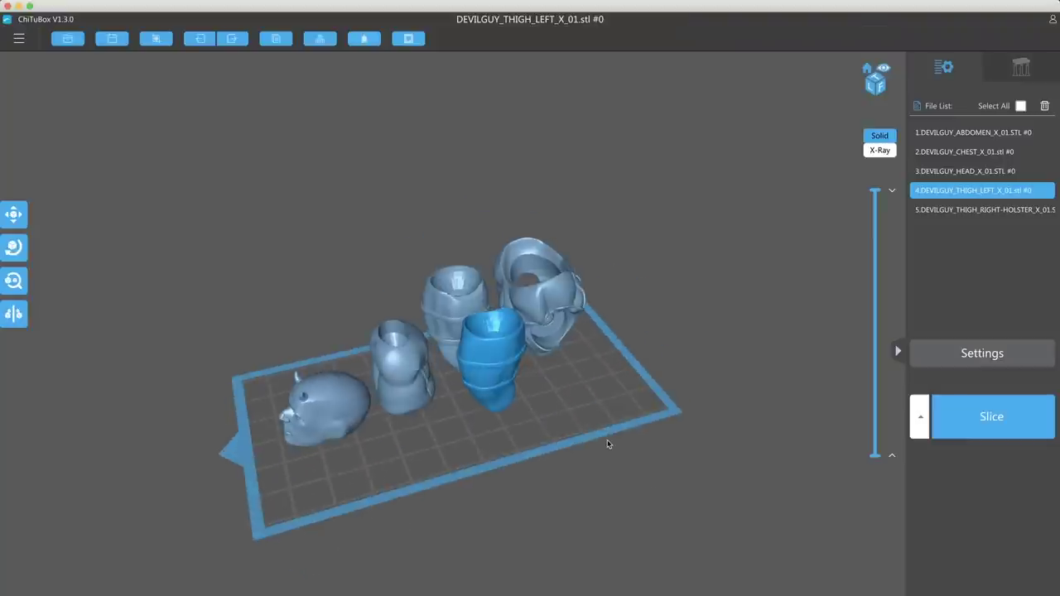
left_click(1044, 105)
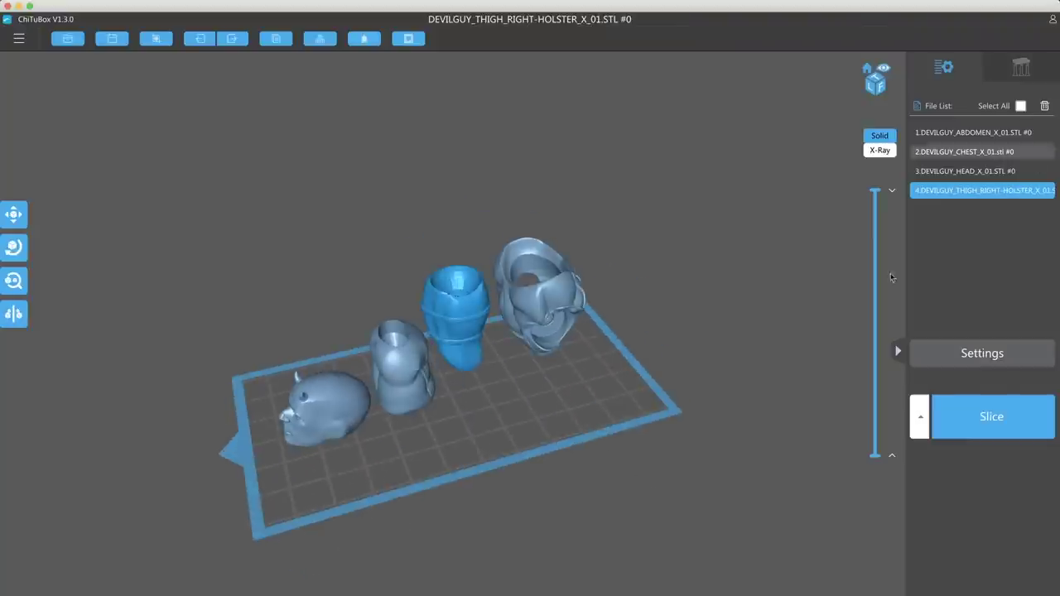
left_click(112, 39)
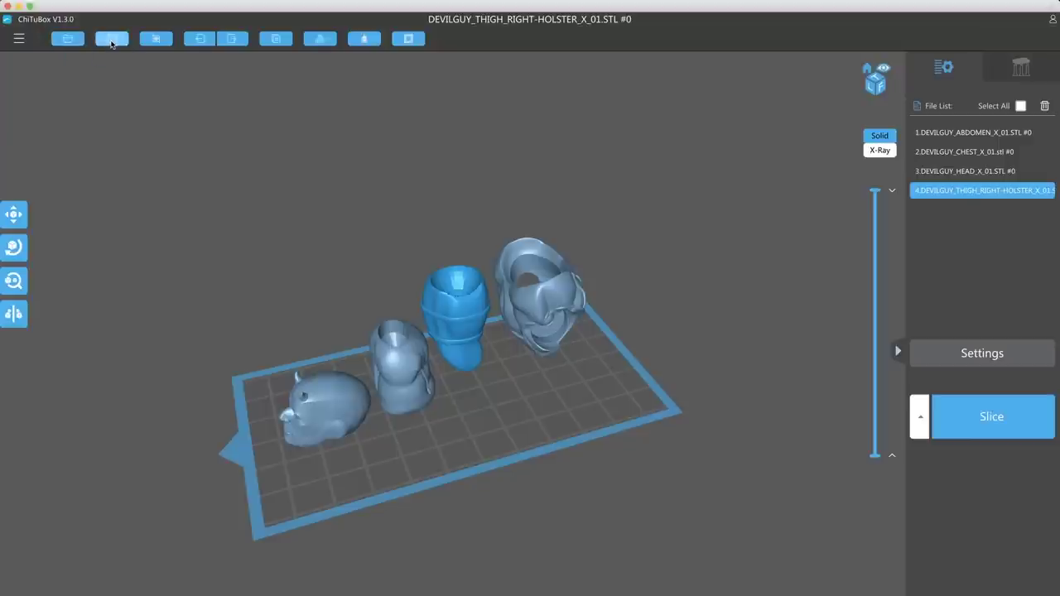
left_click(230, 39)
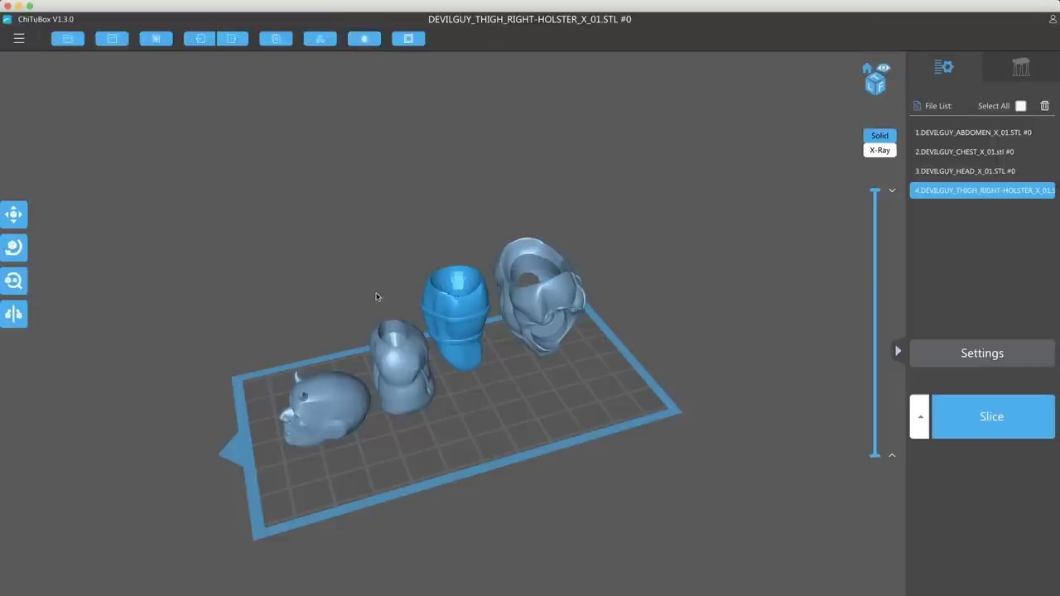
left_click_drag(505, 395, 629, 331)
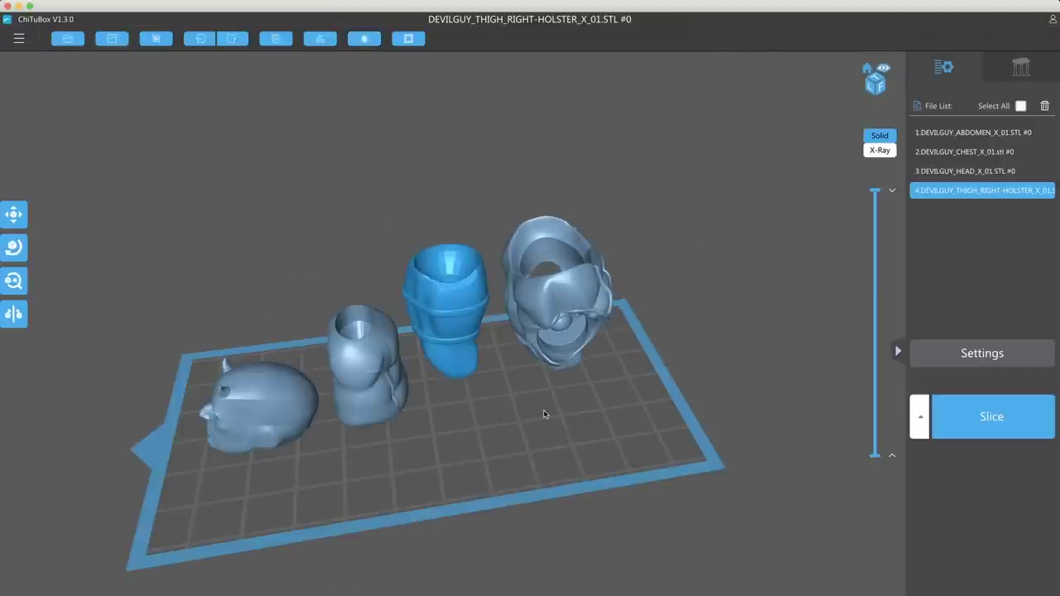
left_click_drag(539, 433, 608, 439)
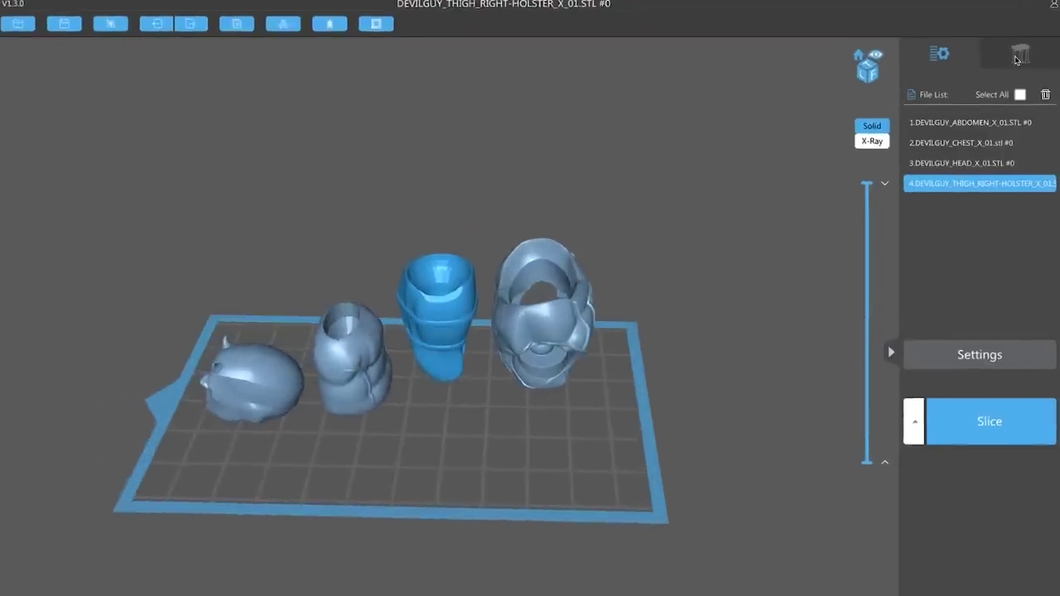
Select all four models in the file list and open the support settings
left_click(1019, 69)
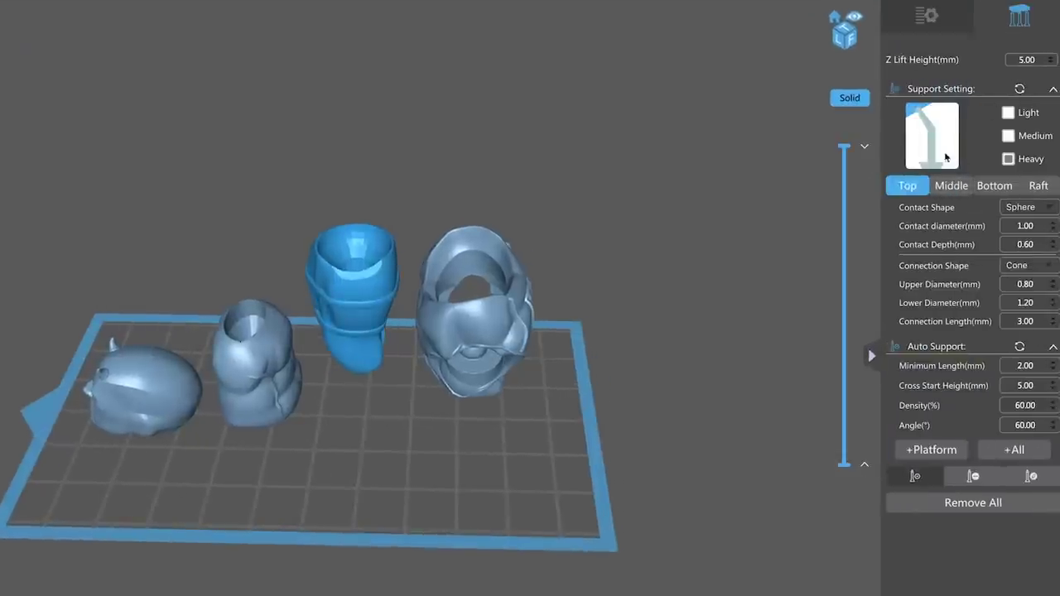
left_click_drag(769, 357, 766, 311)
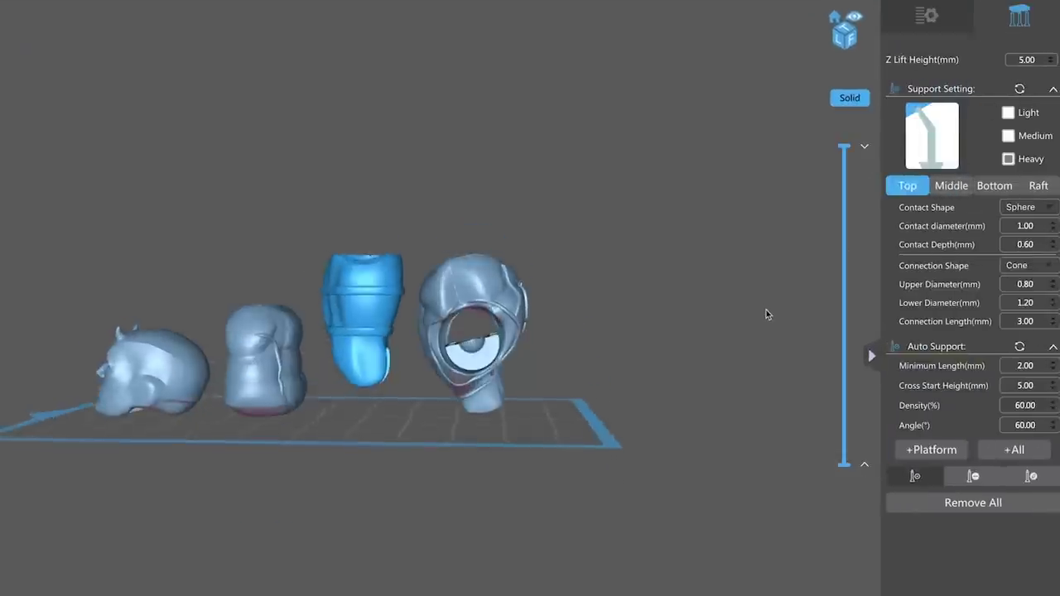
left_click(926, 15)
left_click(1019, 63)
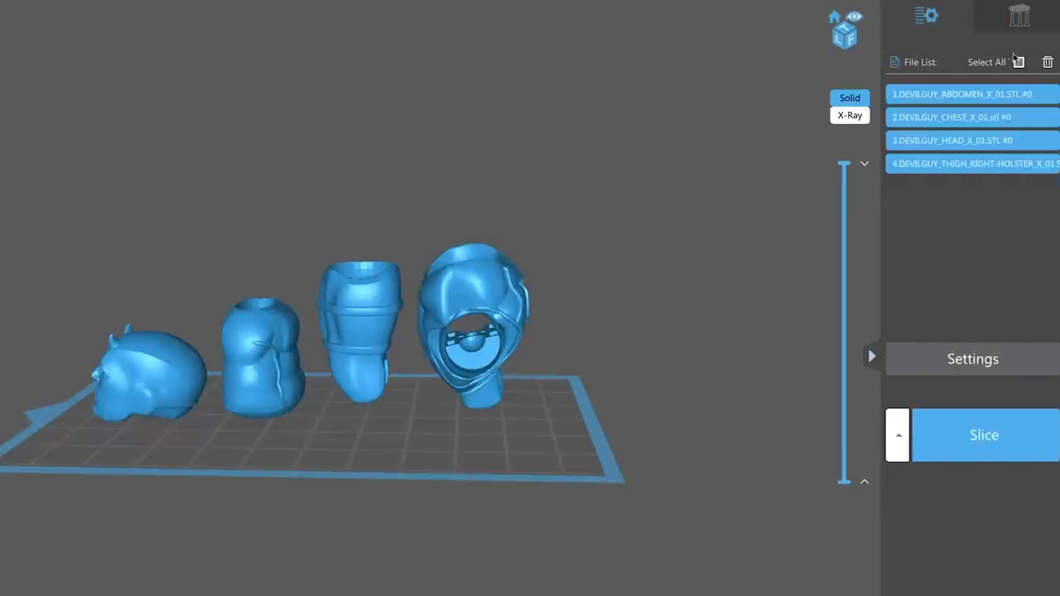
left_click(1019, 15)
left_click_drag(451, 468, 453, 504)
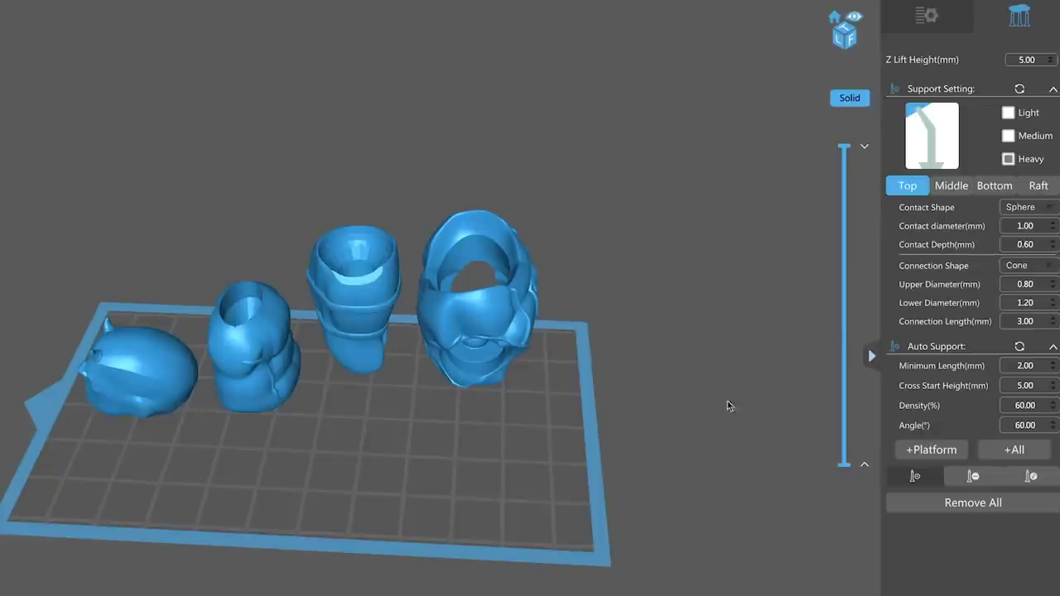
Choose the Heavy support preset and review its middle, bottom, raft and top parameters
left_click(1008, 159)
left_click_drag(547, 444, 547, 434)
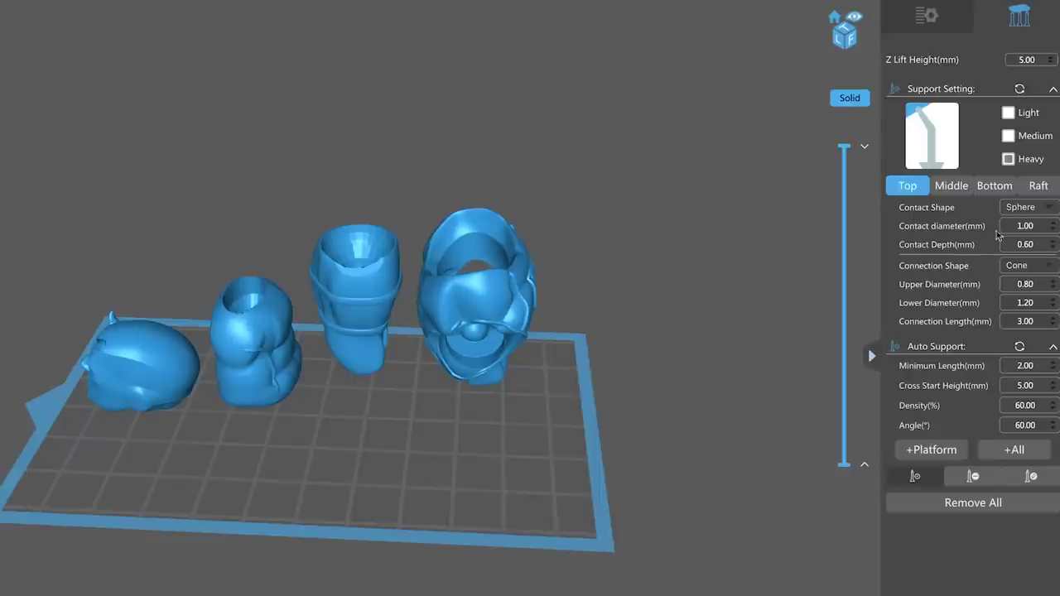
left_click(950, 188)
left_click(993, 187)
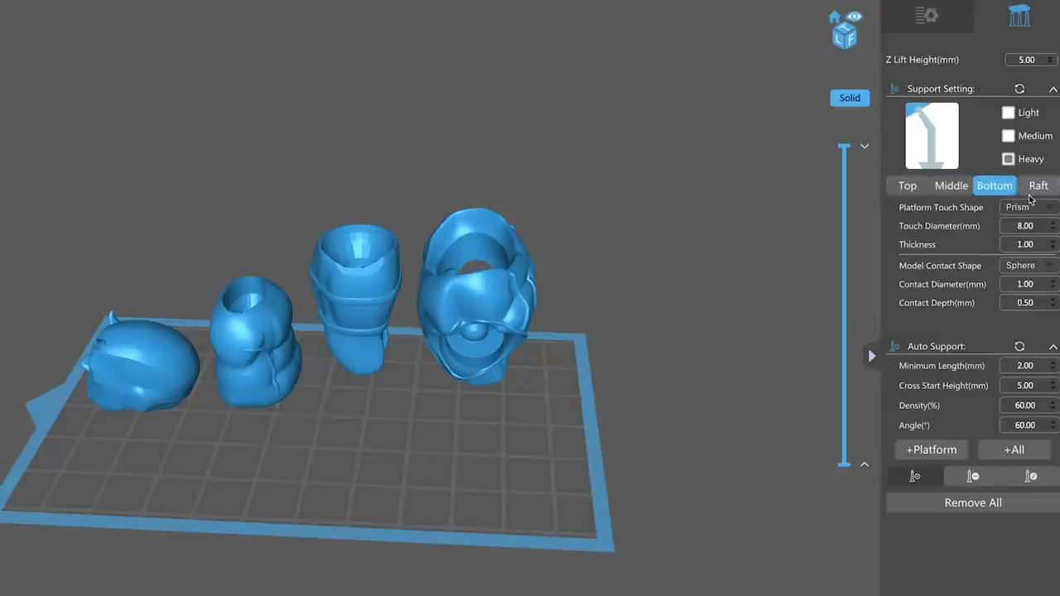
left_click(1037, 189)
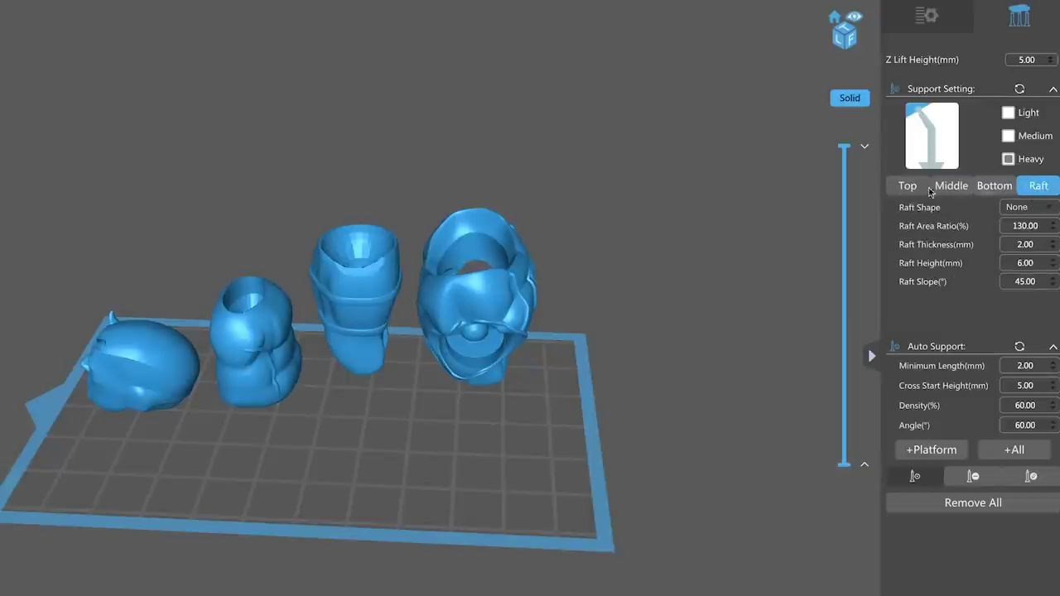
left_click(906, 187)
Generate automatic heavy supports for all selected models
left_click_drag(449, 506, 457, 485)
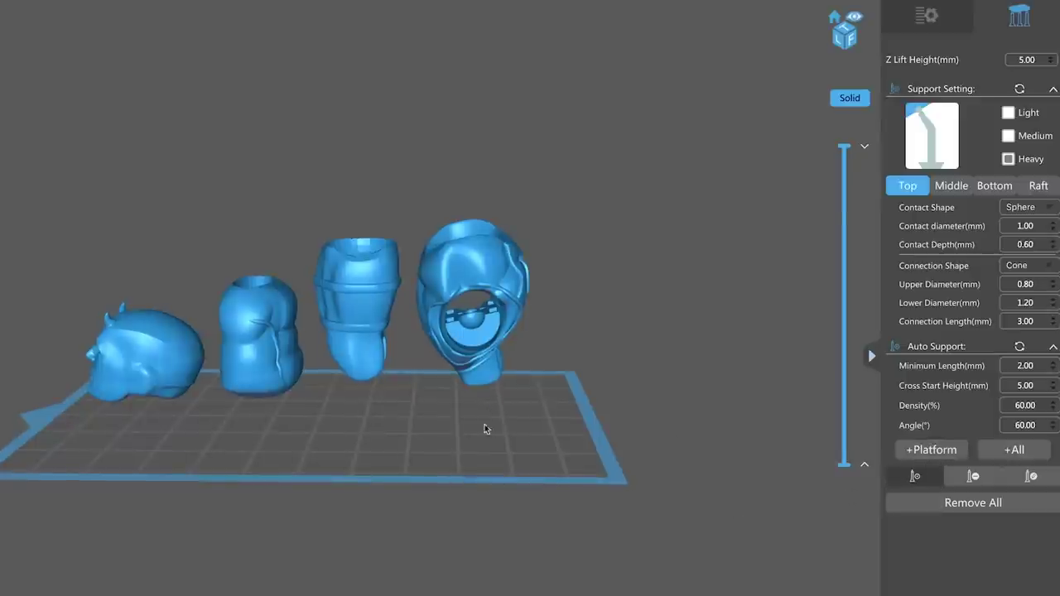
left_click_drag(462, 417, 462, 394)
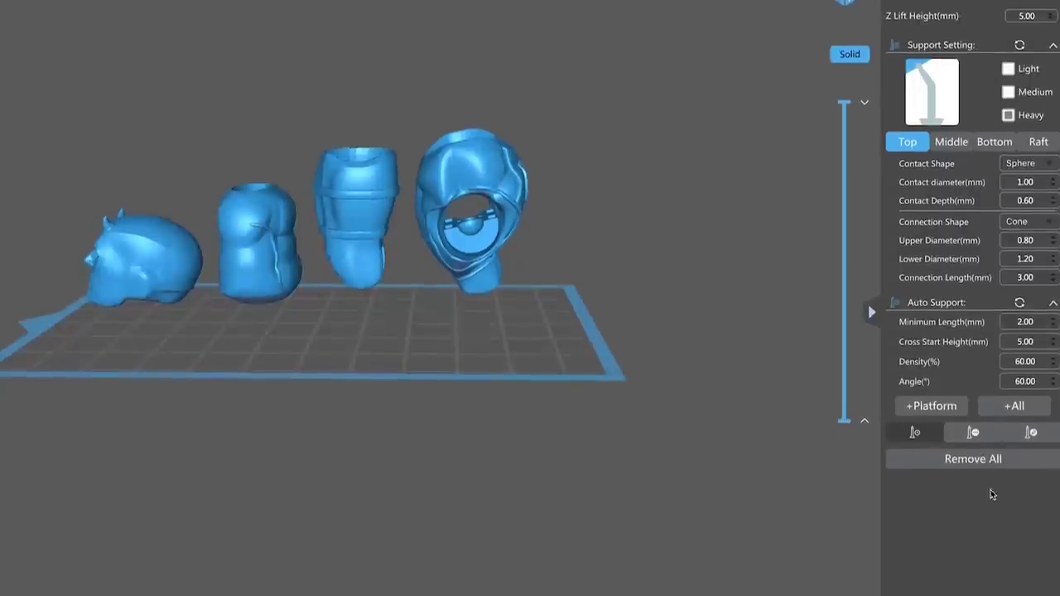
left_click(1022, 350)
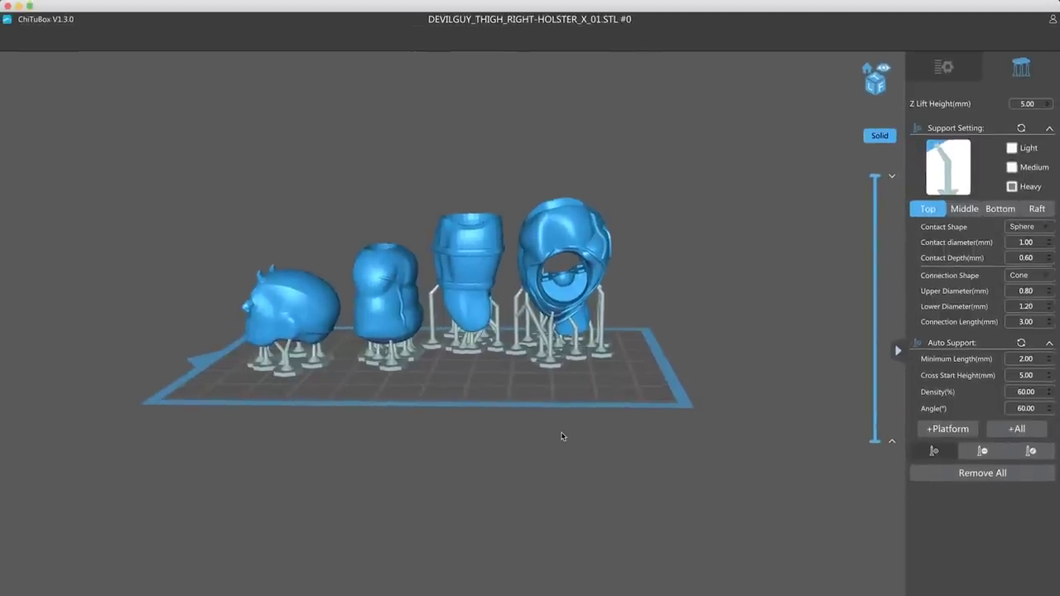
Inspect the supports from below and add a manual support under the upper edge of the chest's arm opening
scroll(562, 436, "up", 3)
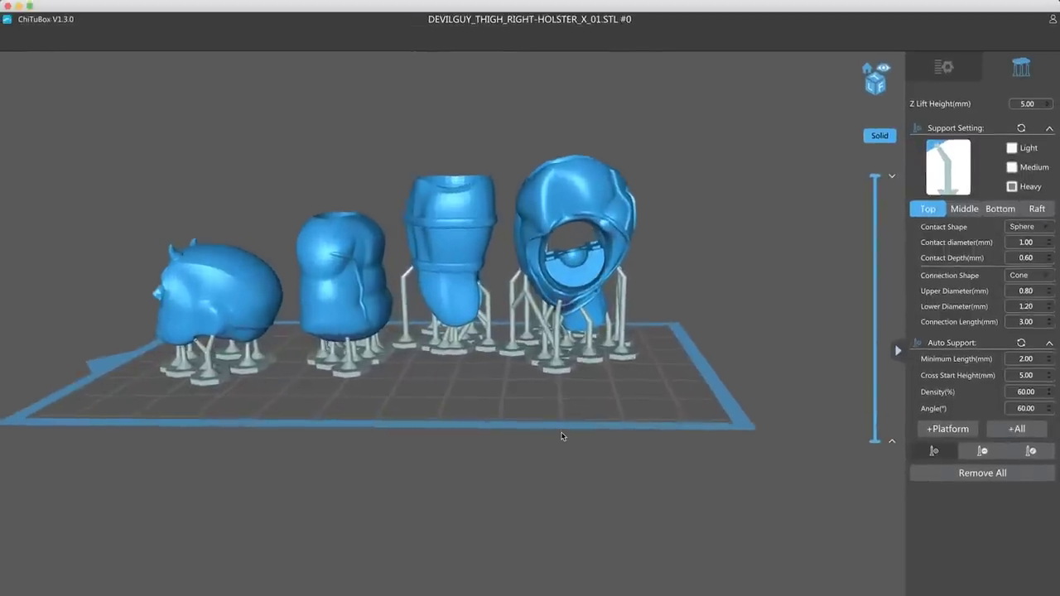
left_click_drag(563, 436, 450, 407)
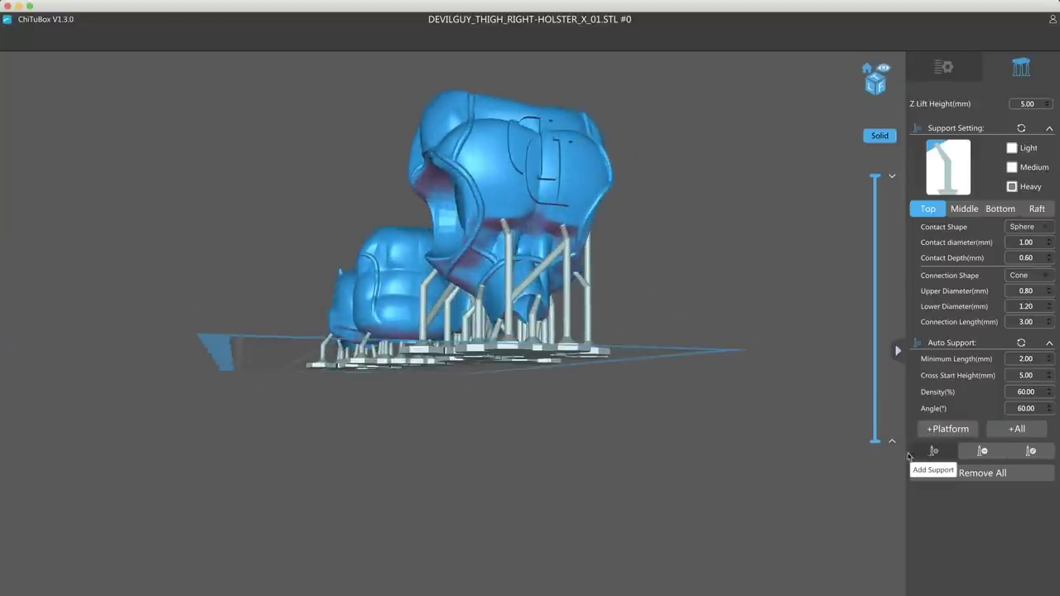
left_click_drag(505, 450, 582, 427)
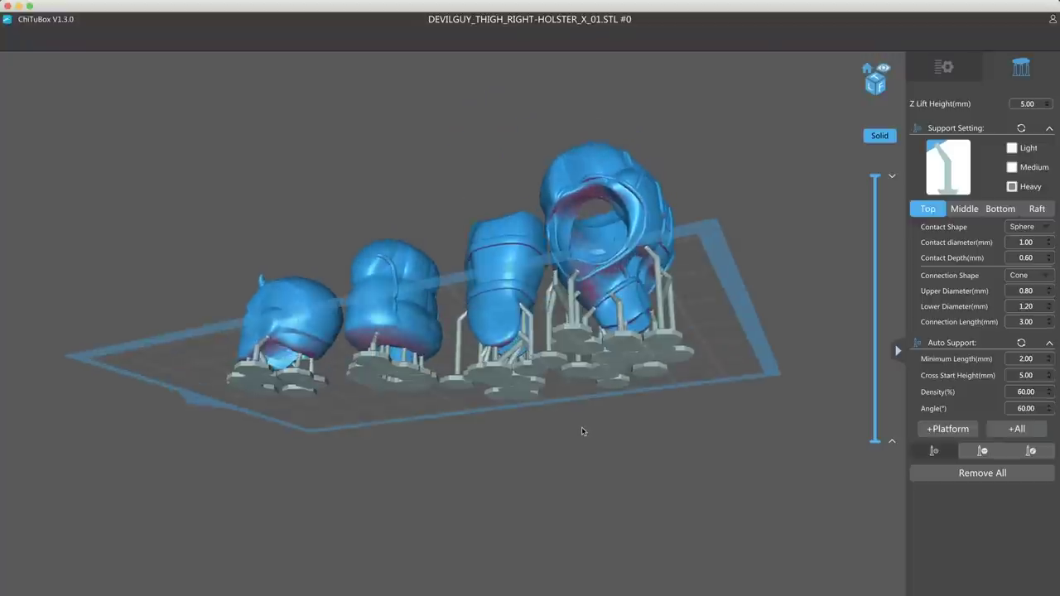
left_click(581, 201)
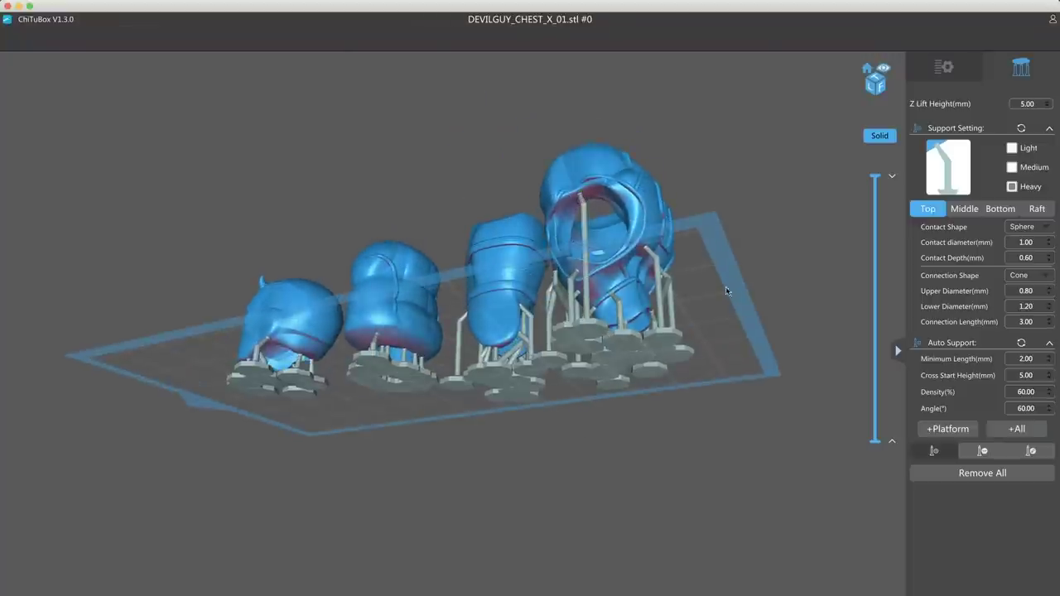
Delete the cross-braced support and the neighbouring one beneath the front of the chest
left_click_drag(726, 291, 639, 444)
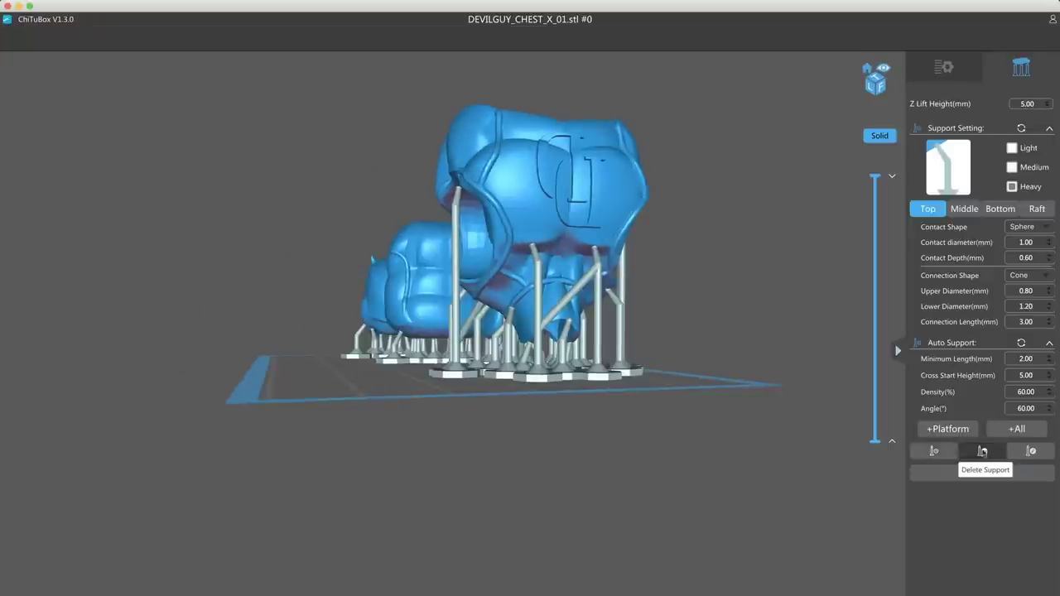
left_click(982, 451)
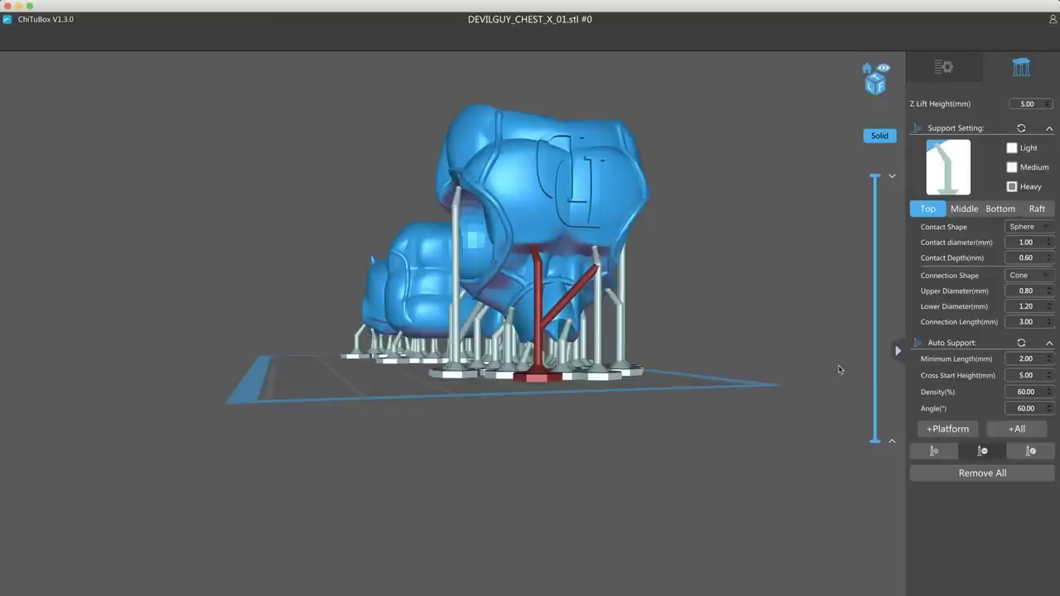
left_click(982, 451)
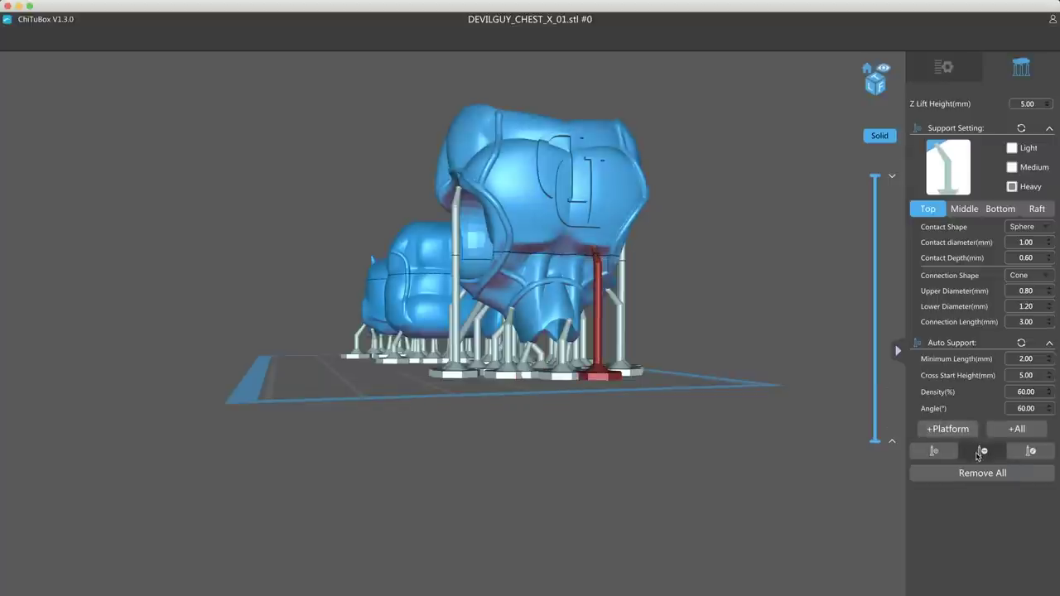
left_click(982, 450)
Delete the outlying support at the outer edge of the abdomen's underside
left_click_drag(687, 403, 606, 324)
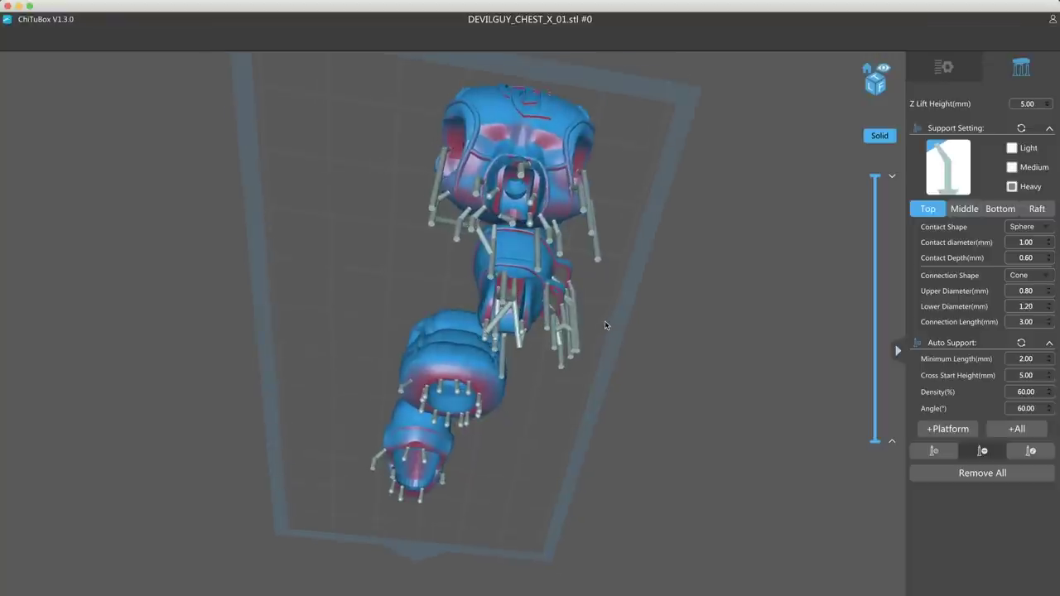
left_click(398, 394)
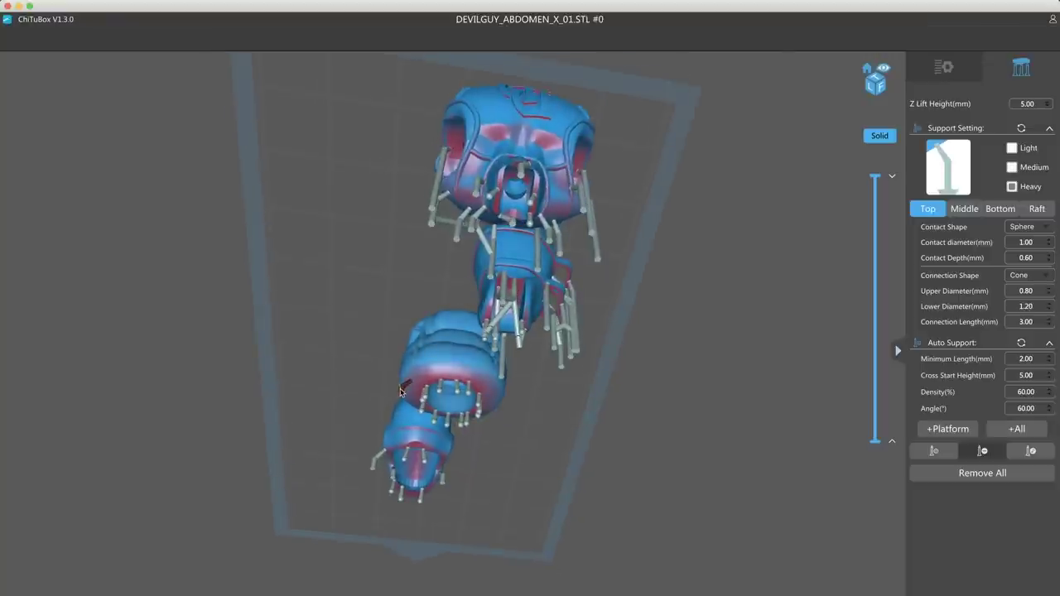
left_click(974, 456)
Return to the file list and review the AnyCubic Photon profile's machine, resin, print and infill settings
left_click_drag(693, 425, 640, 495)
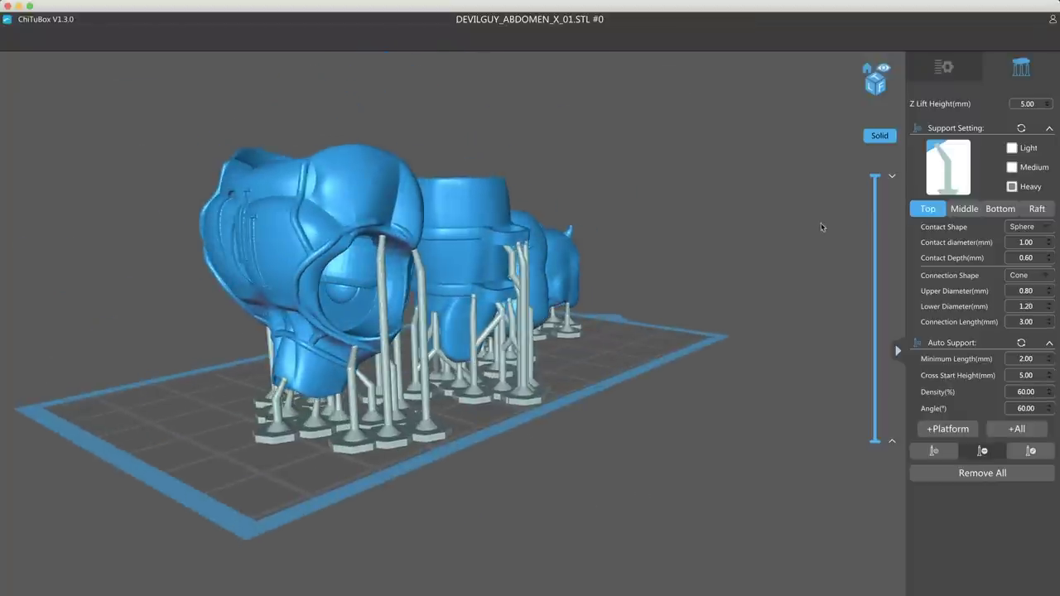
left_click(944, 66)
scroll(663, 471, "down", 1)
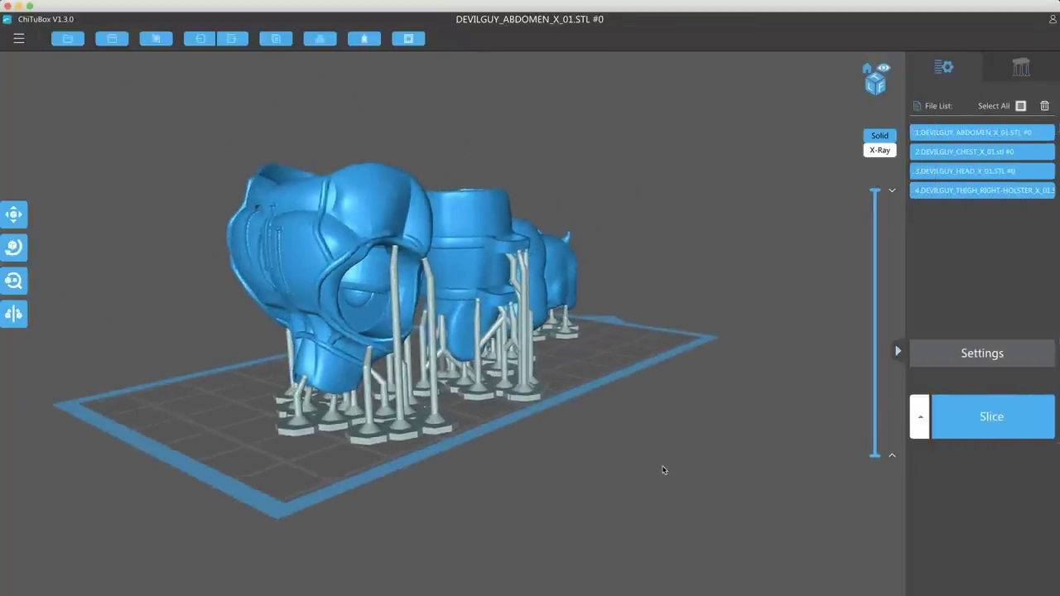
left_click_drag(662, 470, 621, 496)
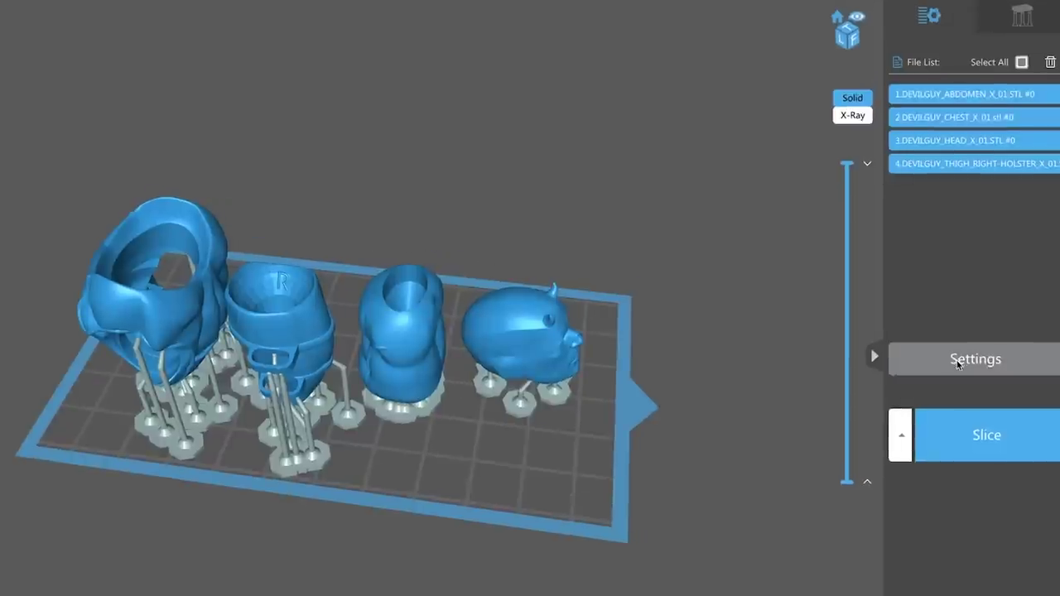
left_click(959, 362)
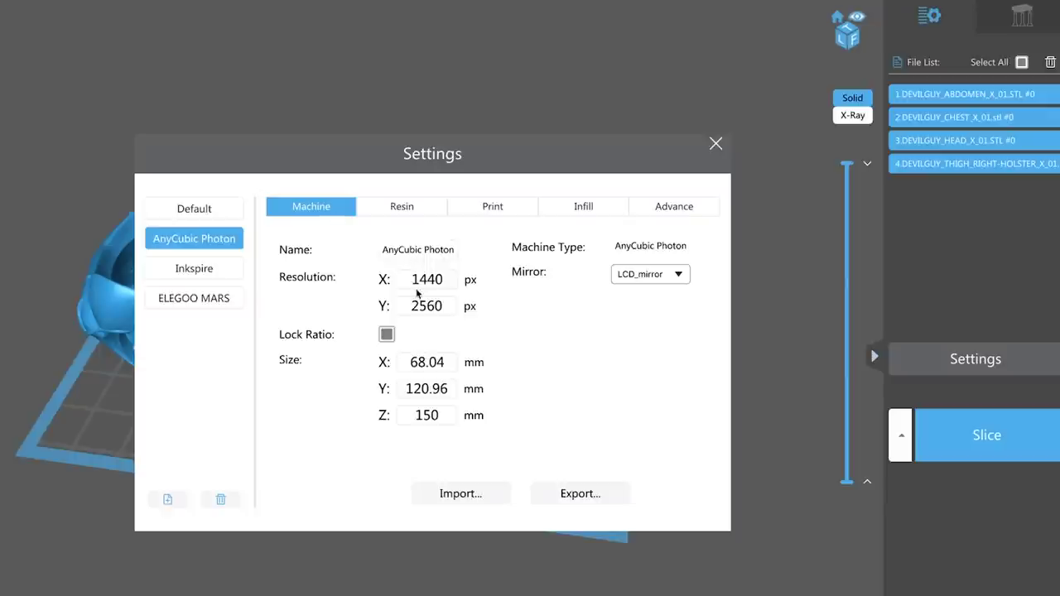
left_click(394, 207)
left_click(477, 207)
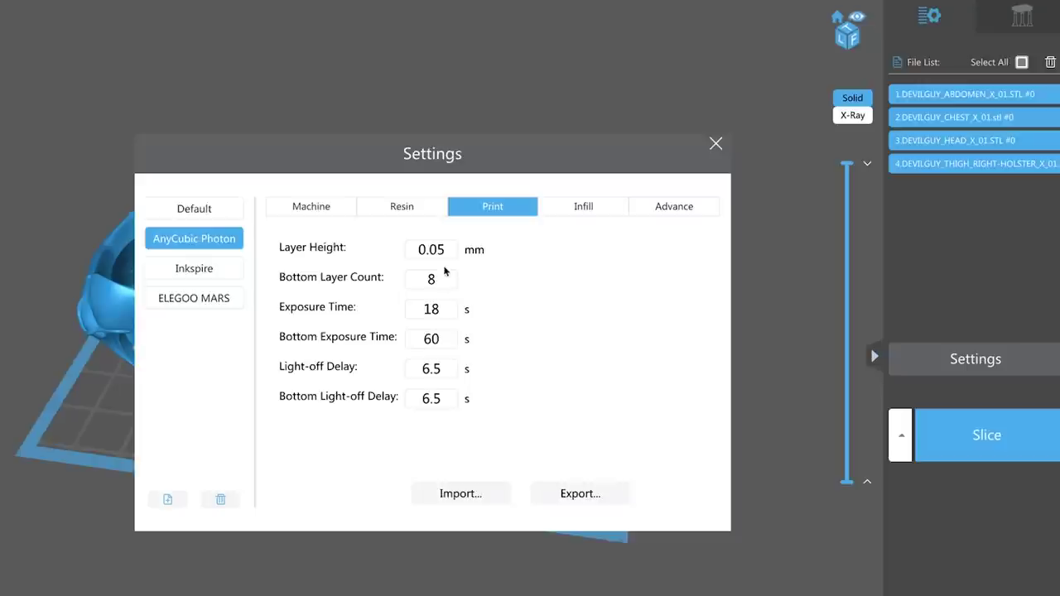
left_click(580, 212)
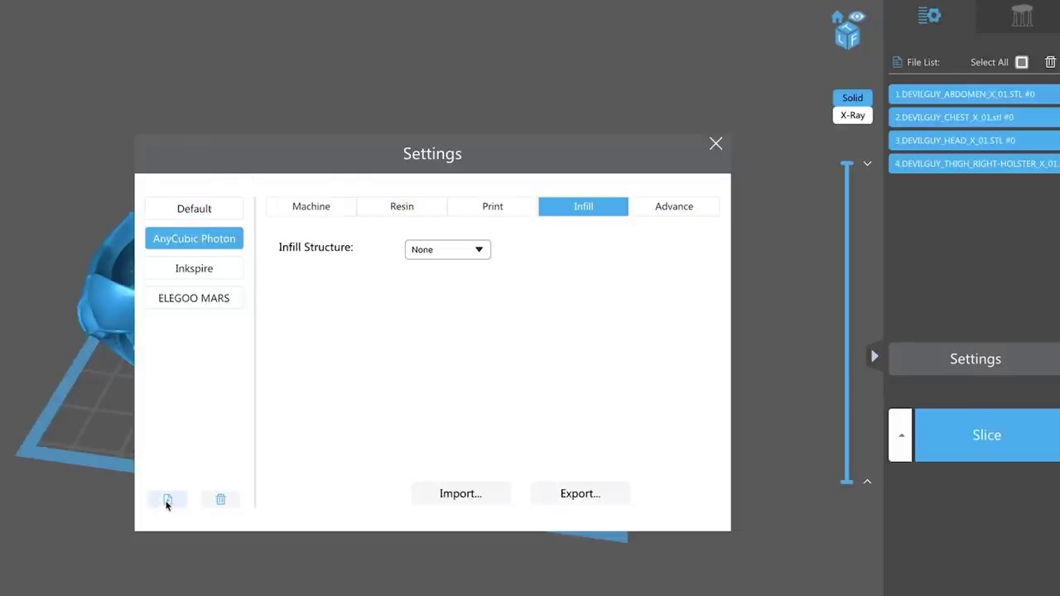
Browse the list of machines available for a new printer profile without adding one
left_click(167, 501)
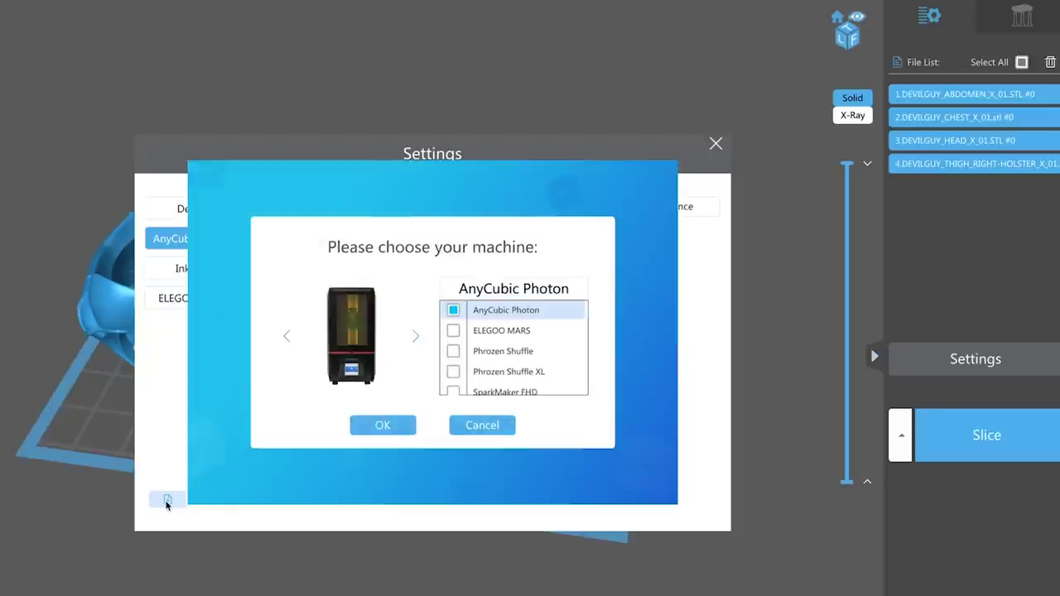
scroll(513, 336, "down", 1)
scroll(513, 335, "down", 3)
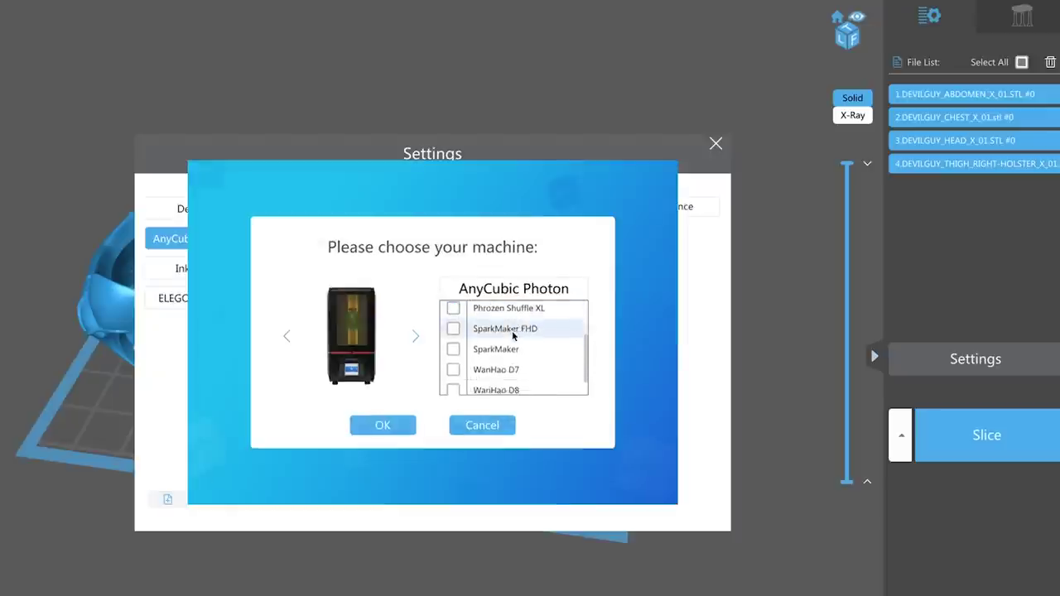
scroll(513, 335, "up", 4)
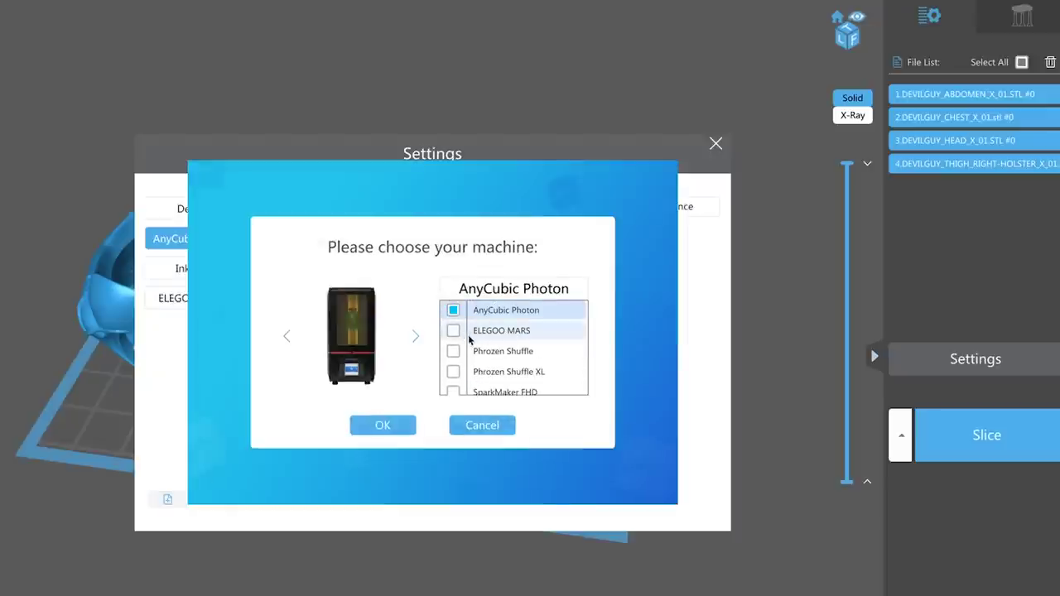
left_click(480, 427)
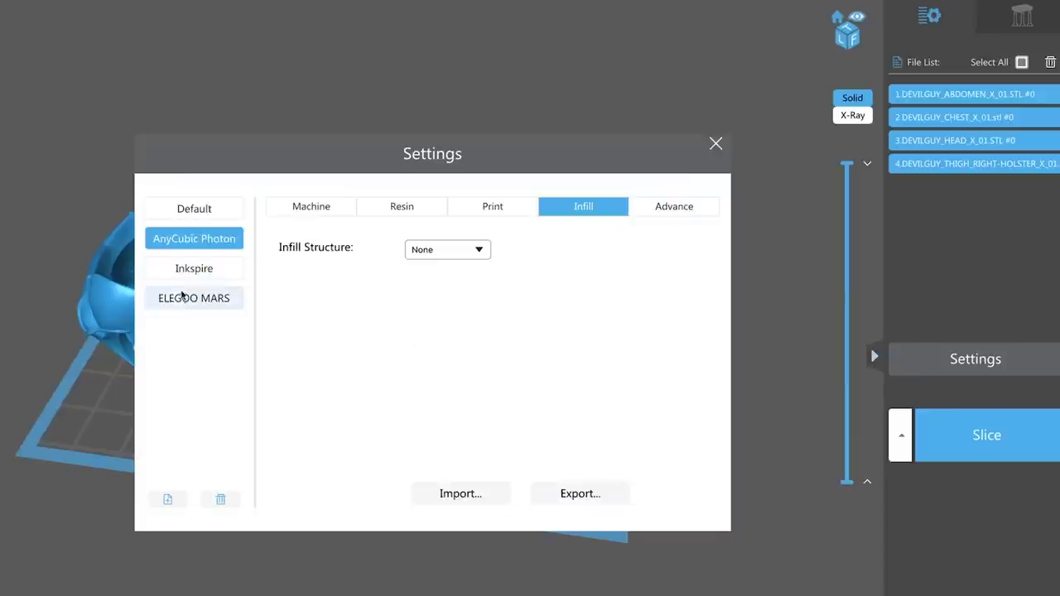
Delete the ELEGOO MARS printer profile and add it again from the machine list
left_click(183, 297)
left_click(218, 499)
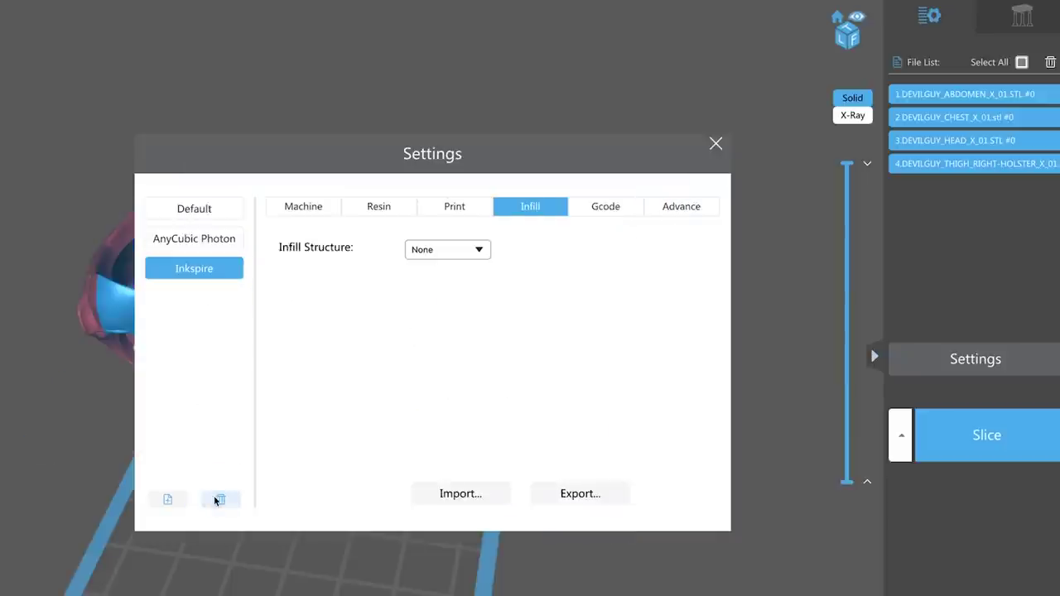
left_click(166, 498)
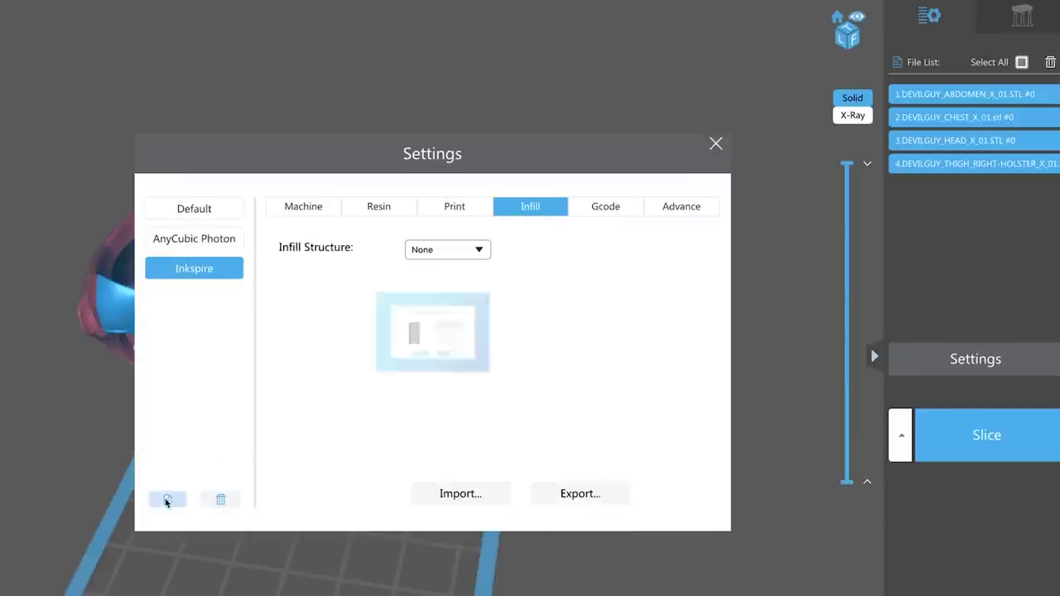
left_click(453, 331)
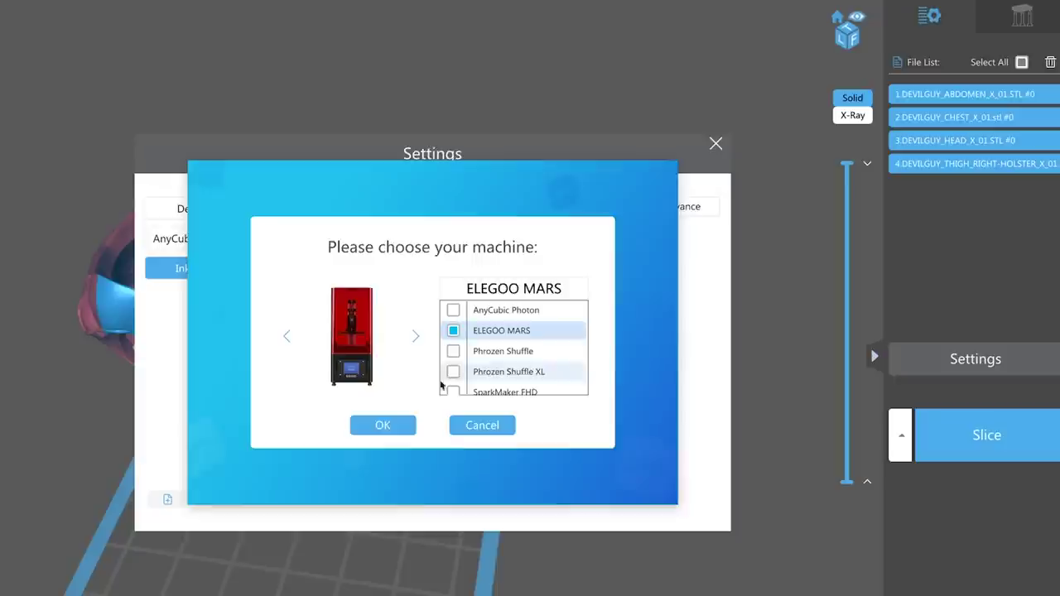
left_click(385, 429)
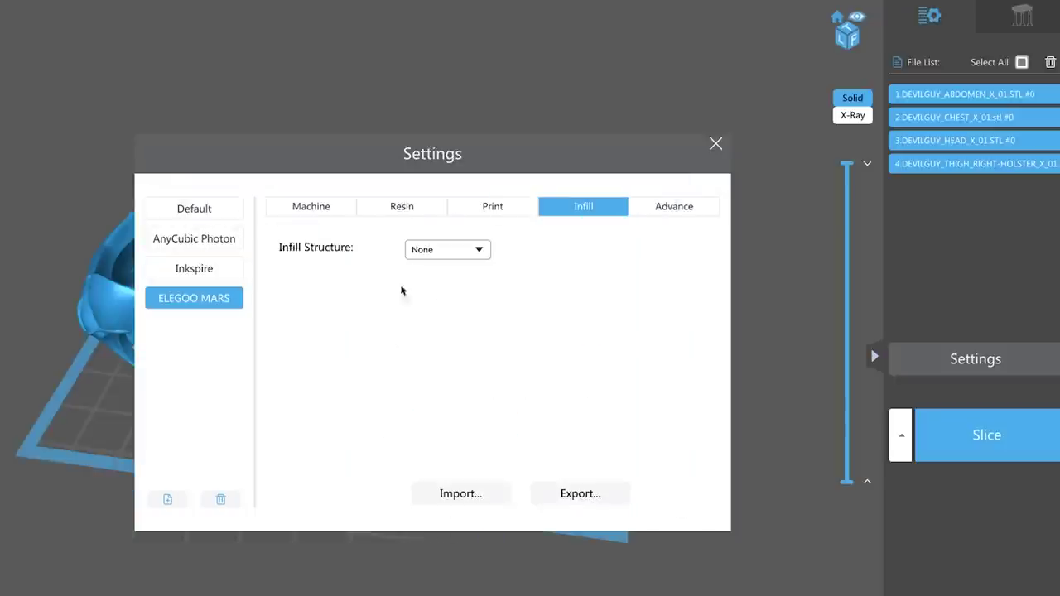
Review the ELEGOO MARS profile's resin, machine and print settings
left_click(401, 207)
left_click(346, 208)
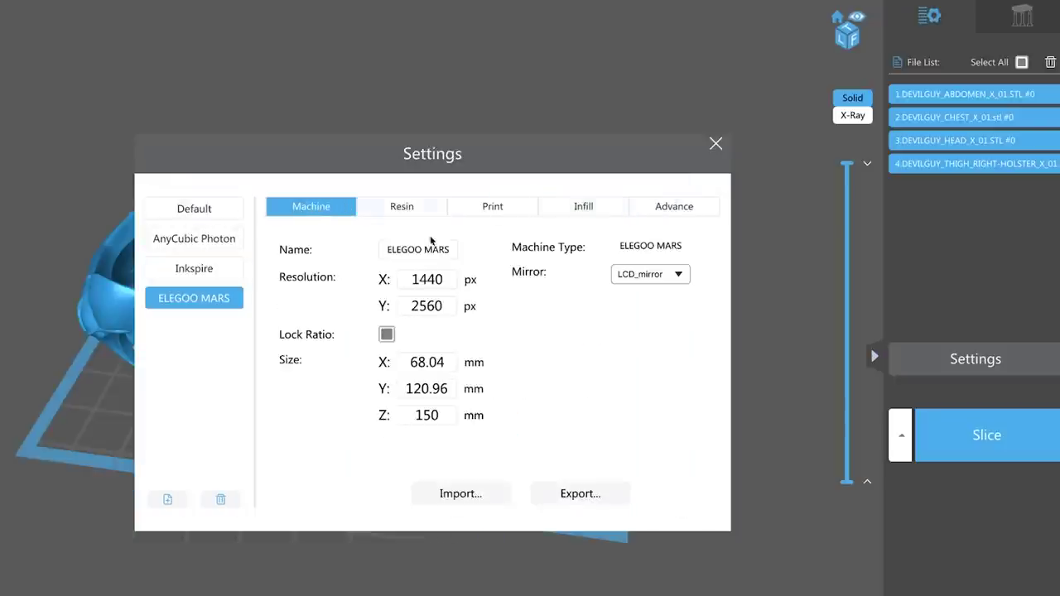
left_click(493, 206)
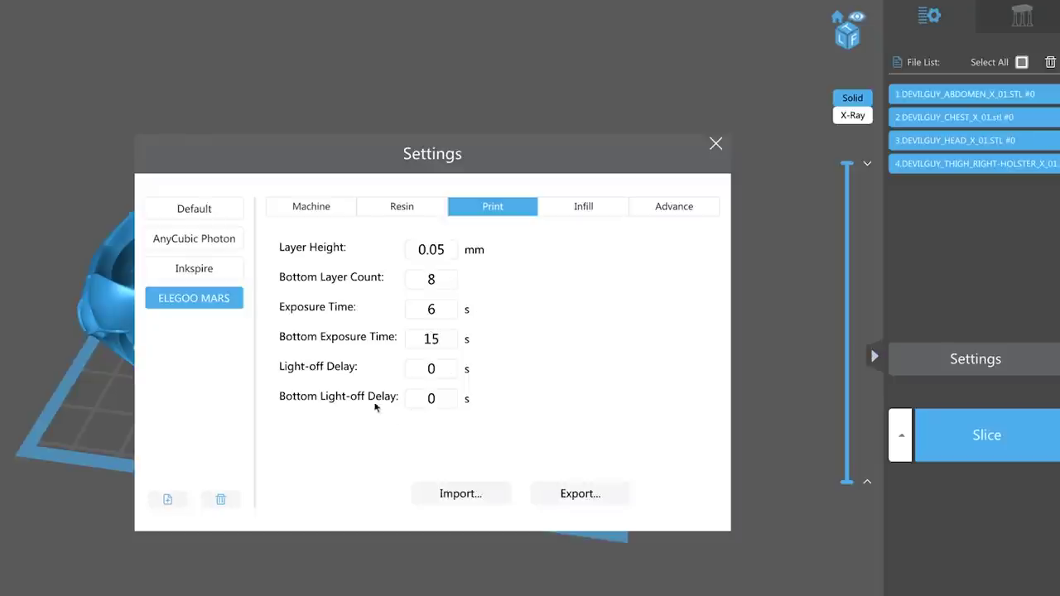
Review the Inkspire profile's machine, print, Gcode and advanced settings
left_click(209, 269)
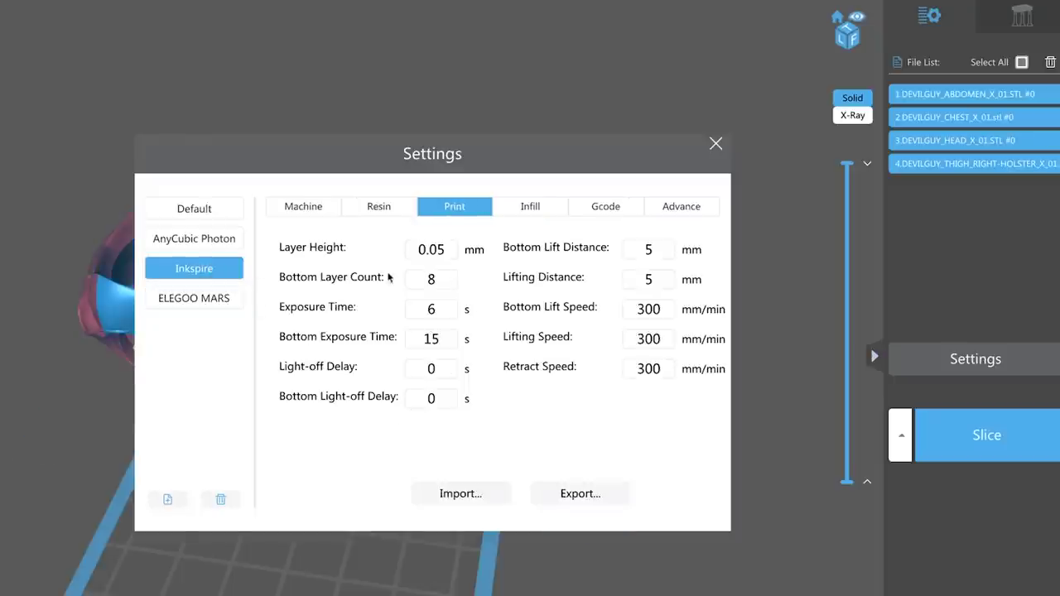
left_click(304, 207)
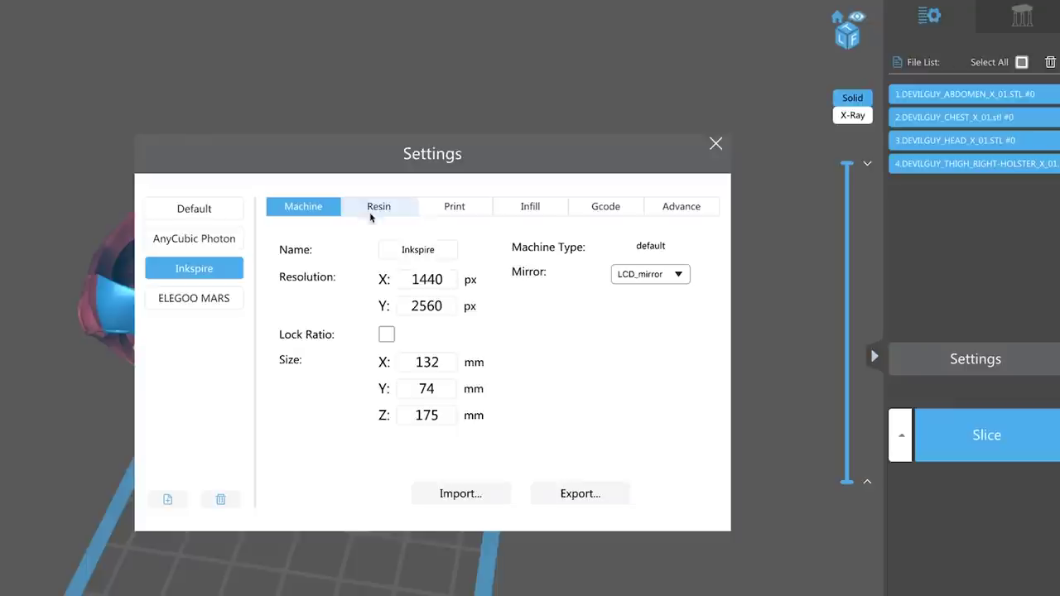
left_click(445, 213)
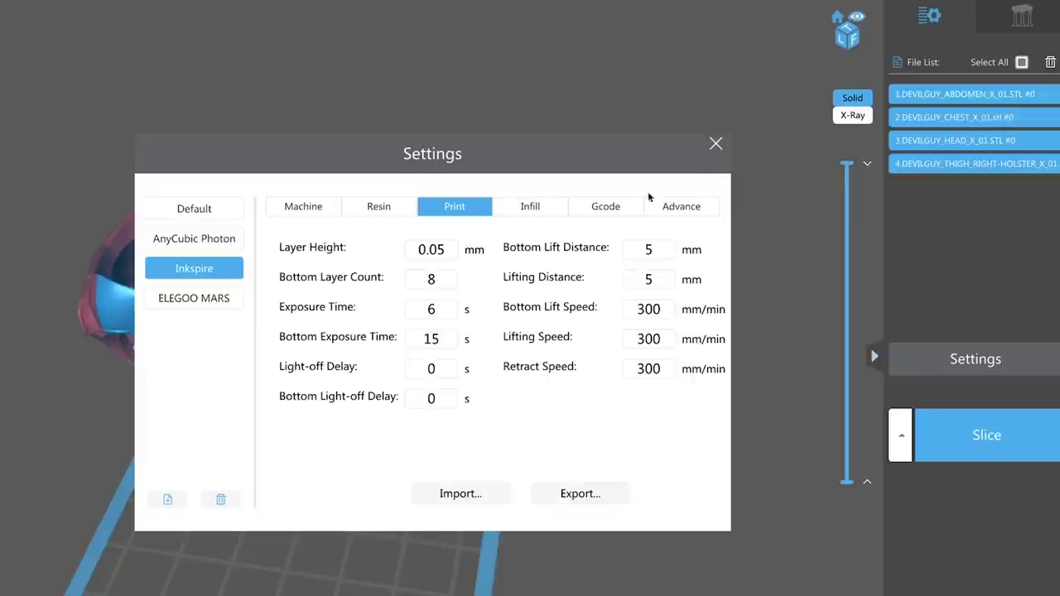
left_click(615, 203)
left_click(675, 208)
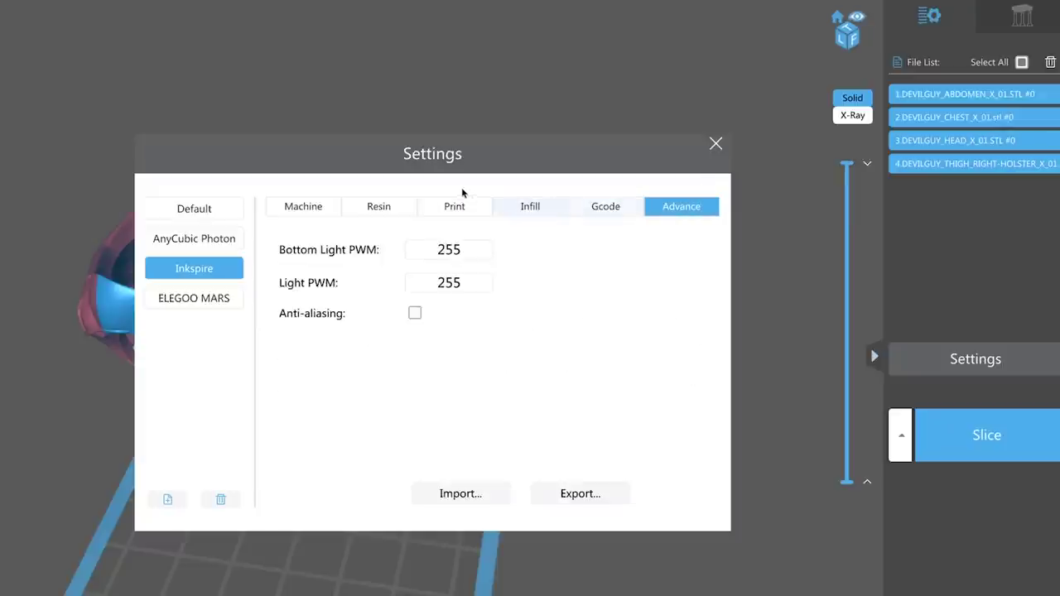
left_click(455, 208)
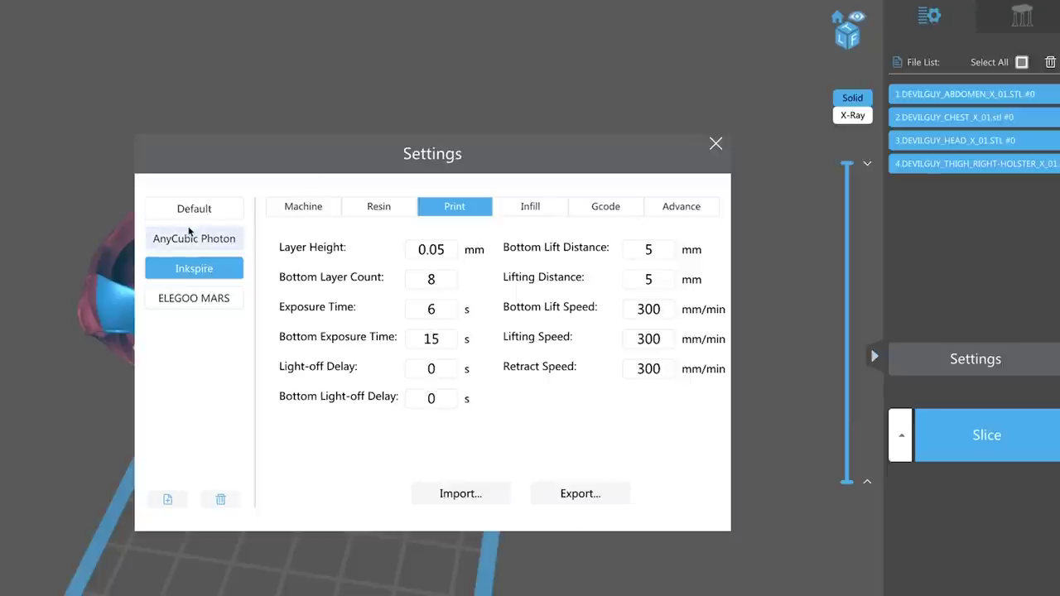
Select the AnyCubic Photon printer profile and slice the plate of Devil Guy parts
left_click(189, 234)
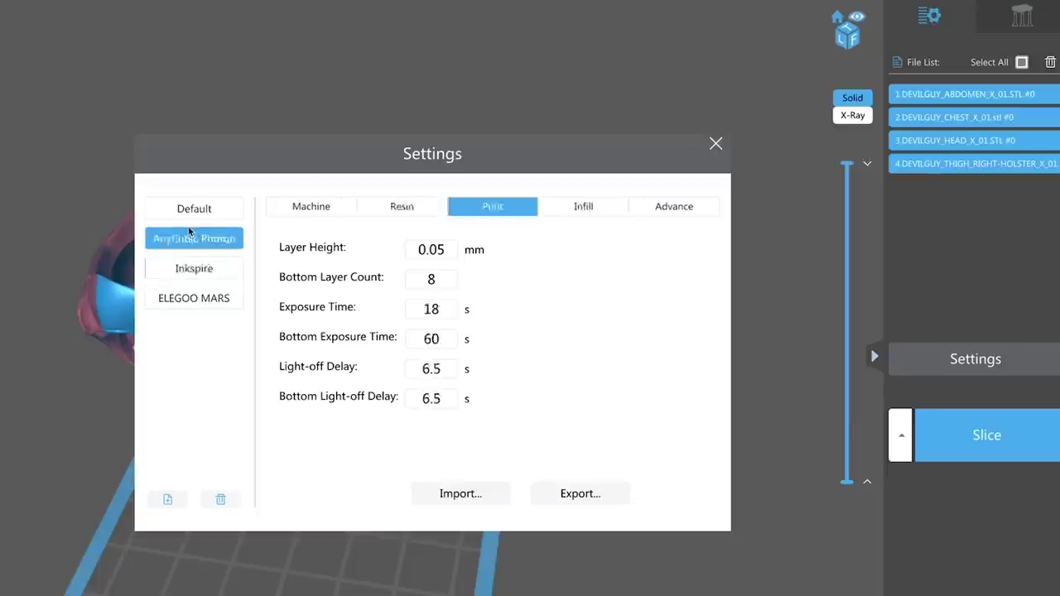
left_click(716, 143)
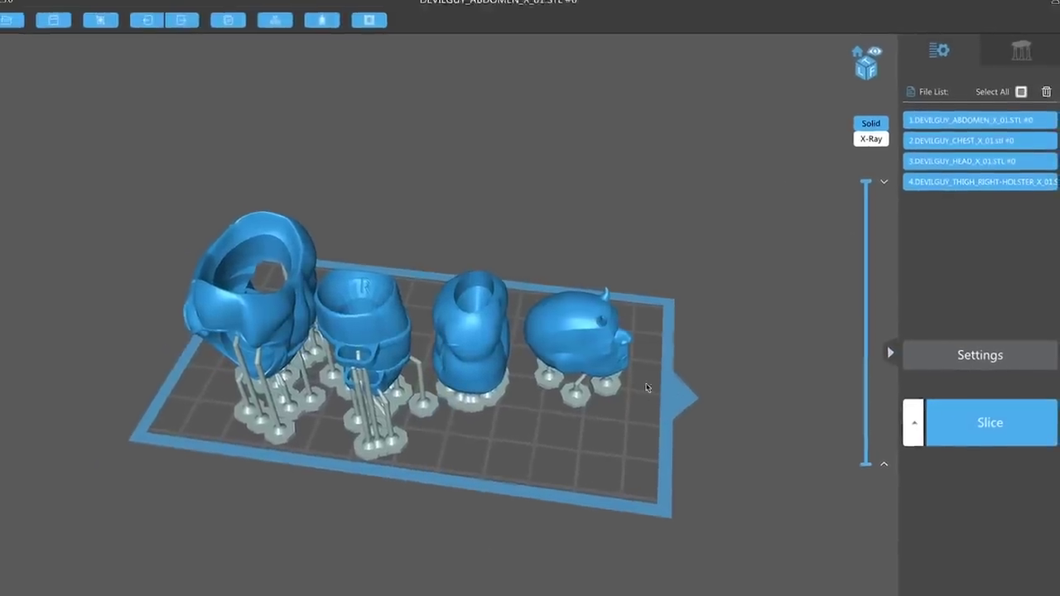
left_click(986, 425)
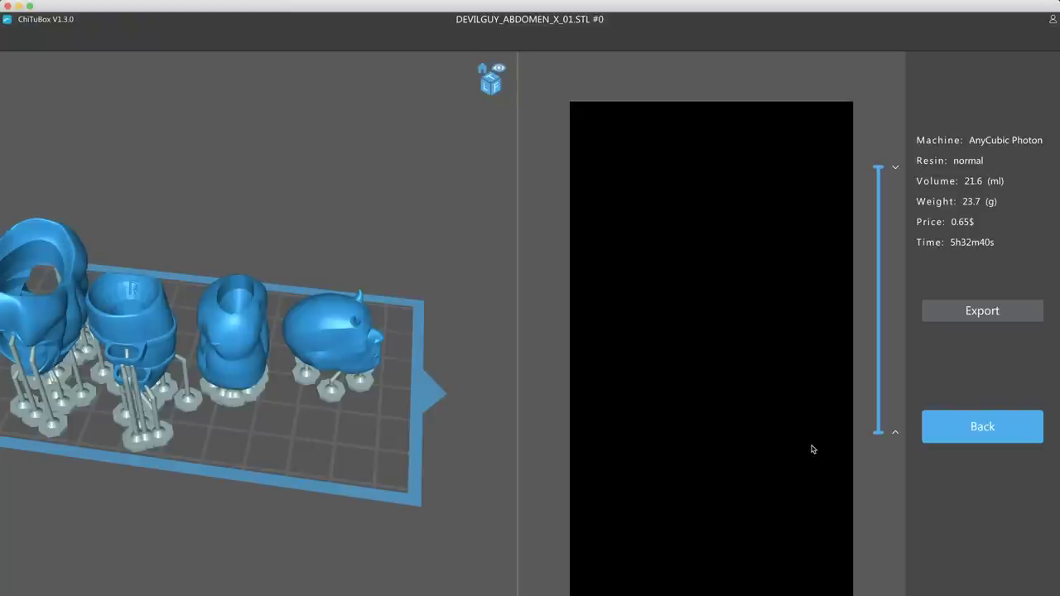
Inspect the sliced parts from the side and preview their upper layers, restoring the full layer range
scroll(350, 440, "up", 5)
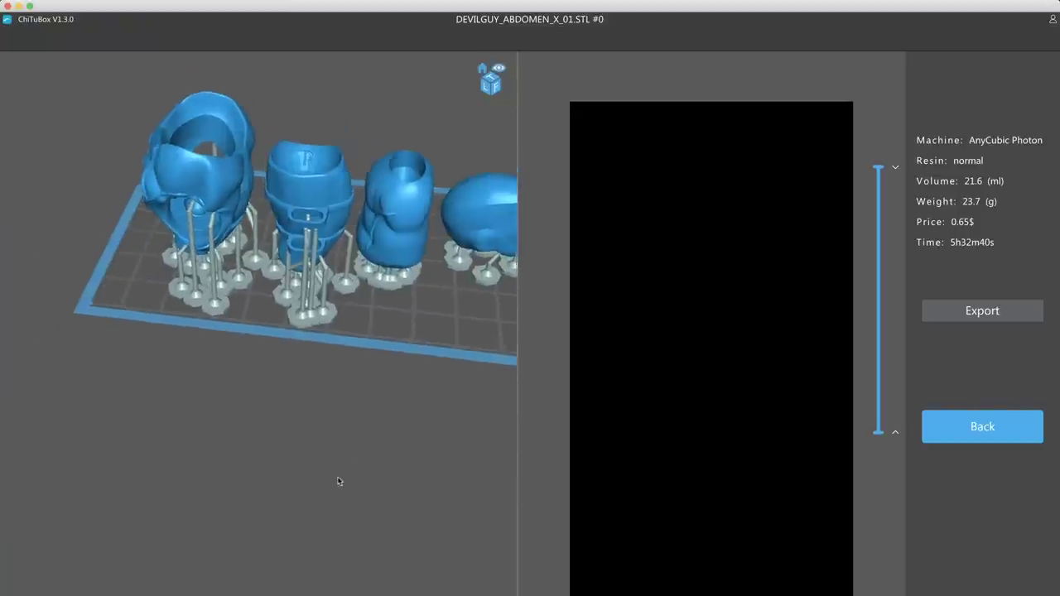
scroll(331, 493, "down", 4)
left_click_drag(323, 499, 328, 445)
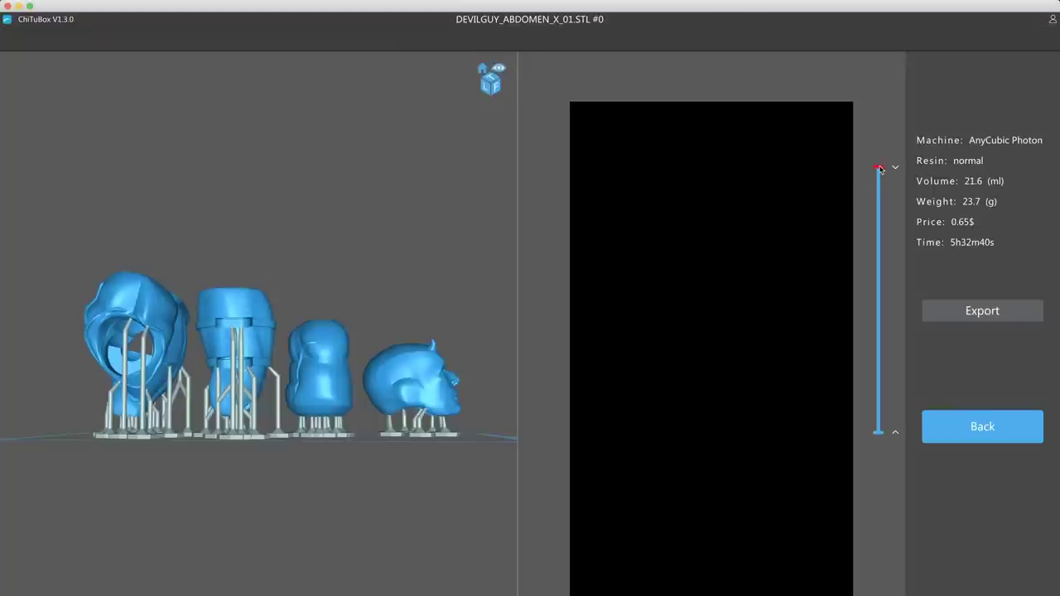
left_click_drag(880, 169, 878, 213)
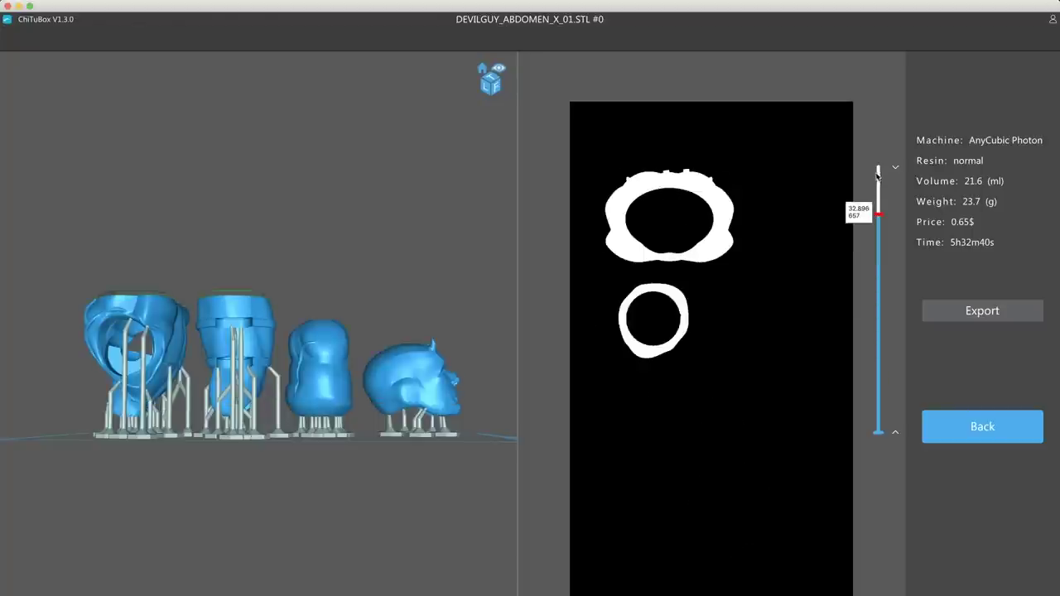
left_click_drag(878, 174, 878, 164)
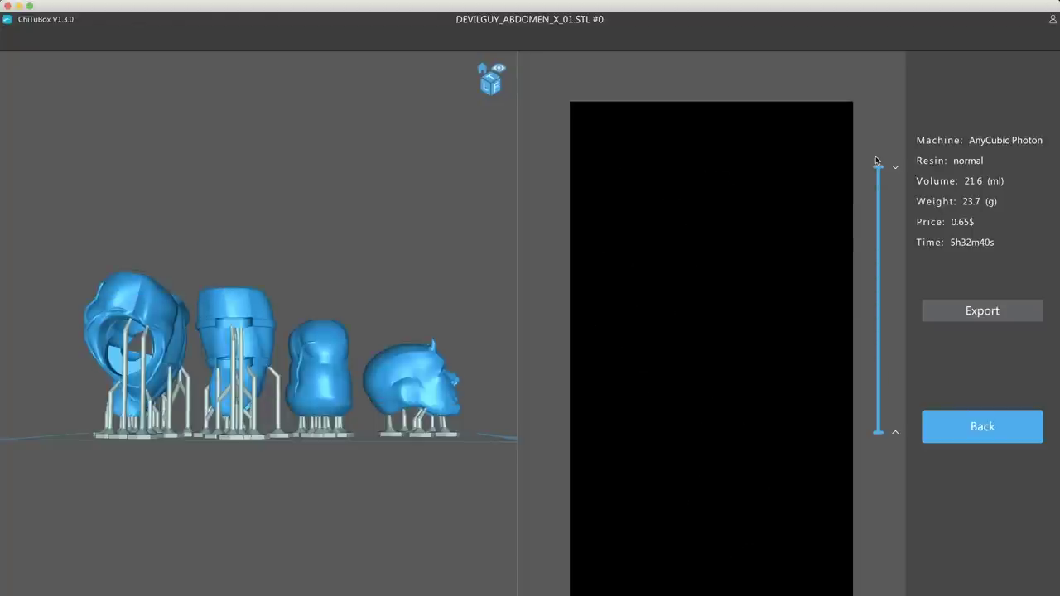
Bring up the save options for exporting the sliced file, cancel the export and return to the build plate view
left_click(976, 315)
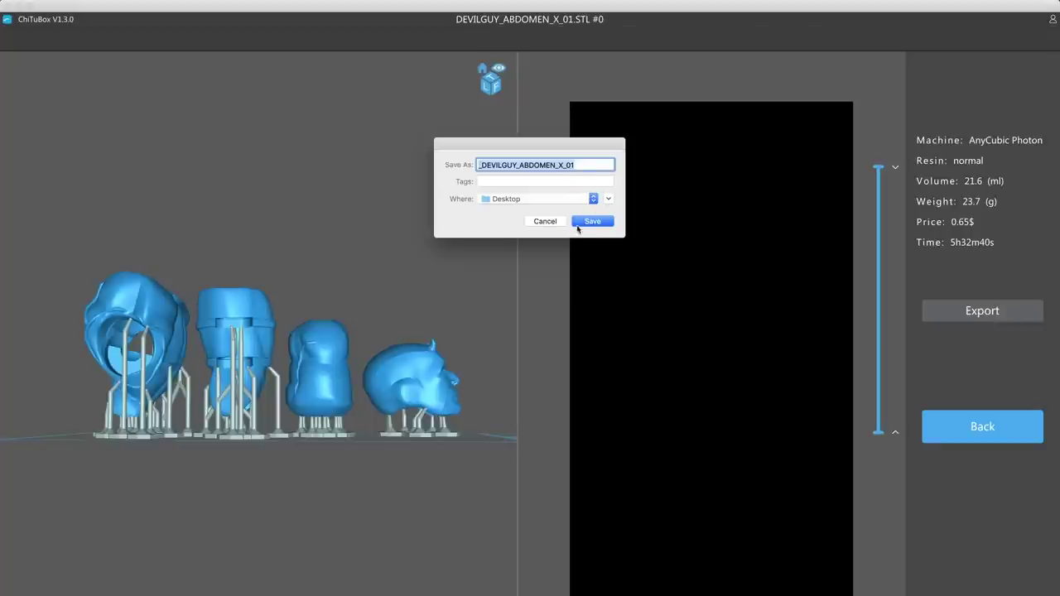
left_click(542, 222)
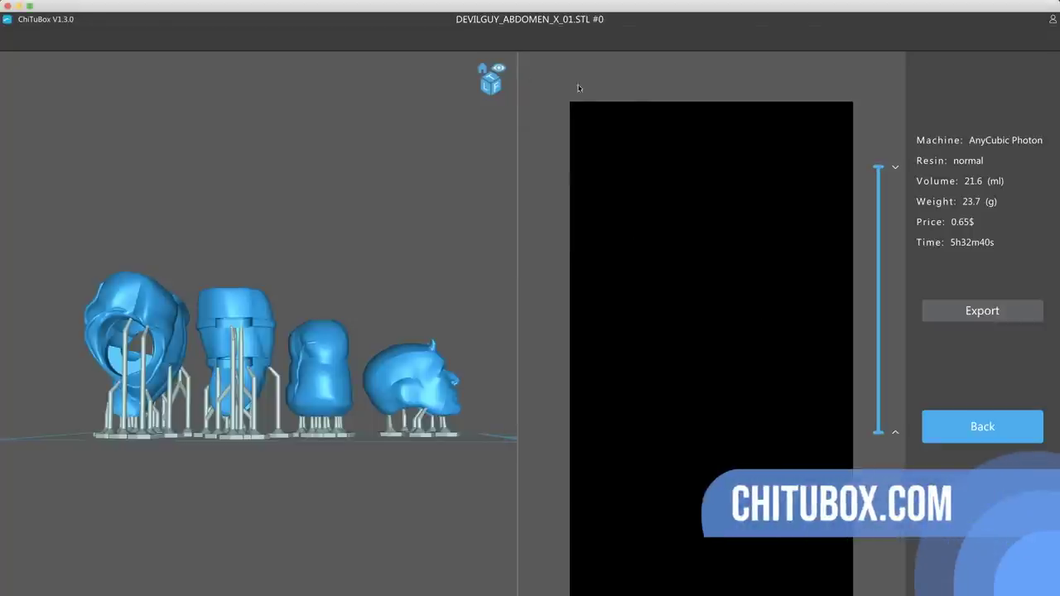
left_click(977, 428)
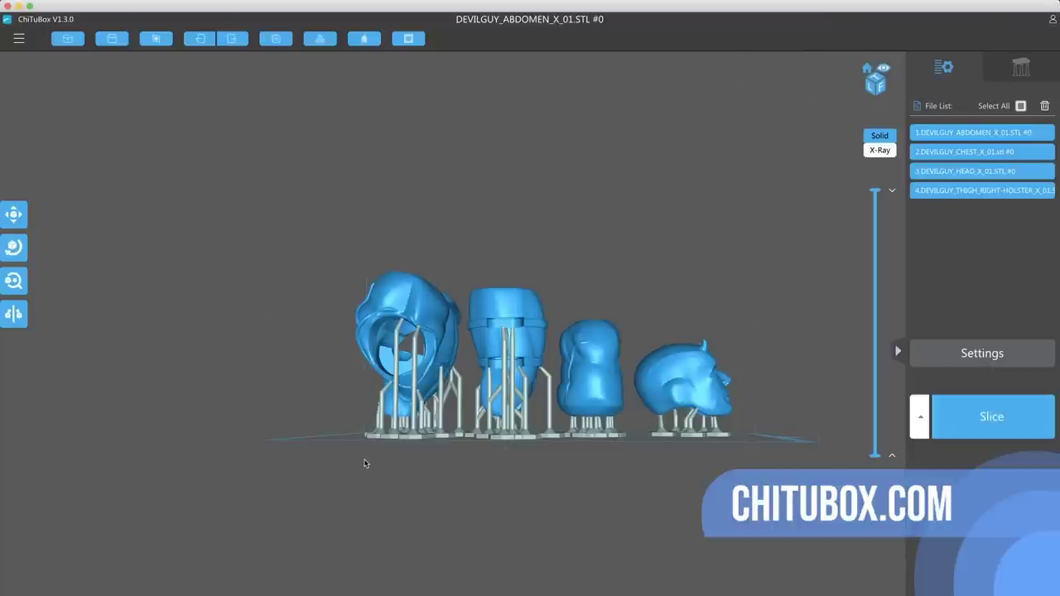
left_click_drag(516, 492, 468, 542)
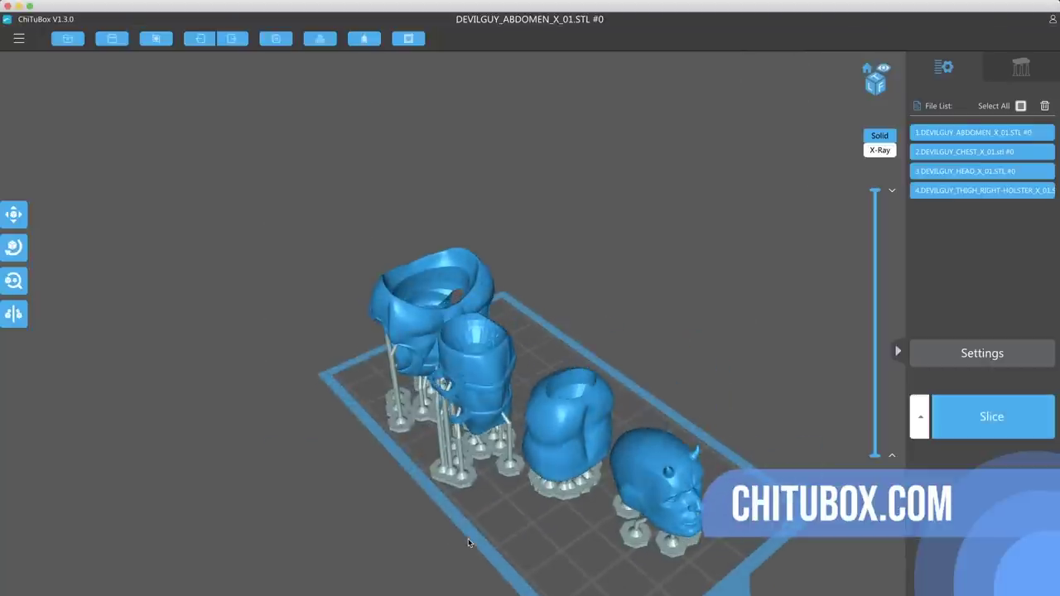